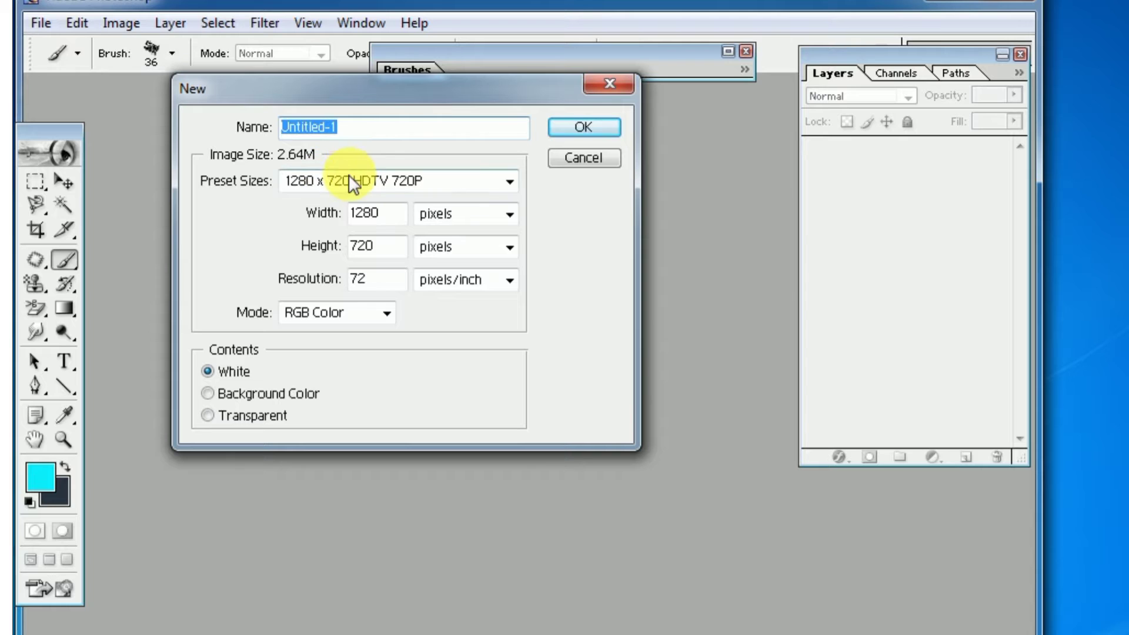
# Create a new document using the 1280 x 720 HDTV 720P preset
pyautogui.click(510, 181)
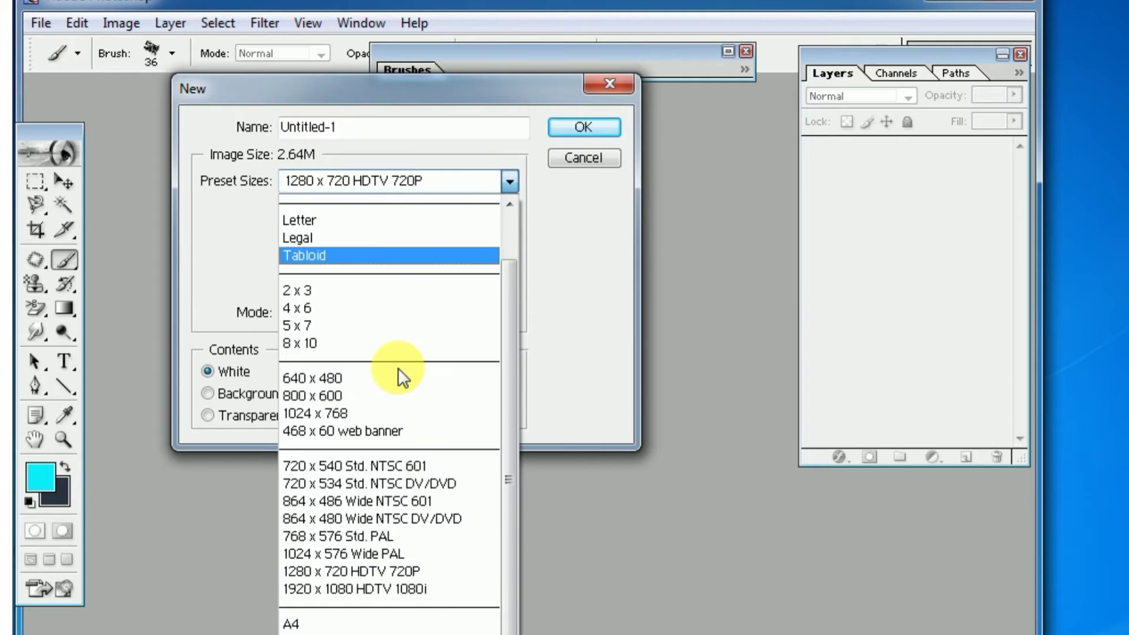
pyautogui.click(358, 570)
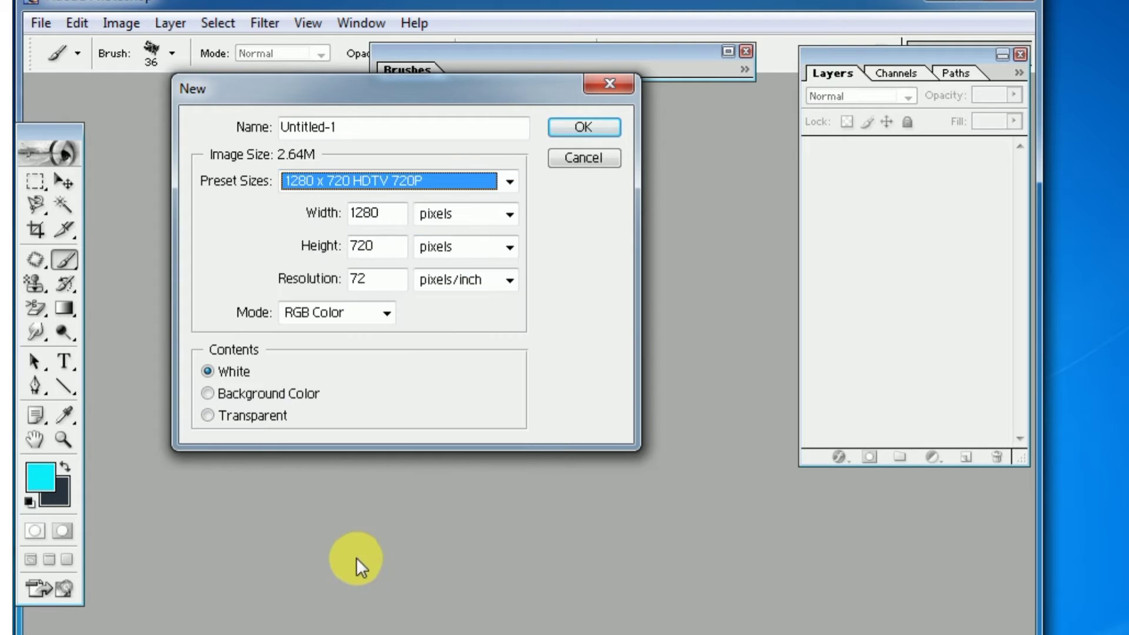
pyautogui.click(585, 127)
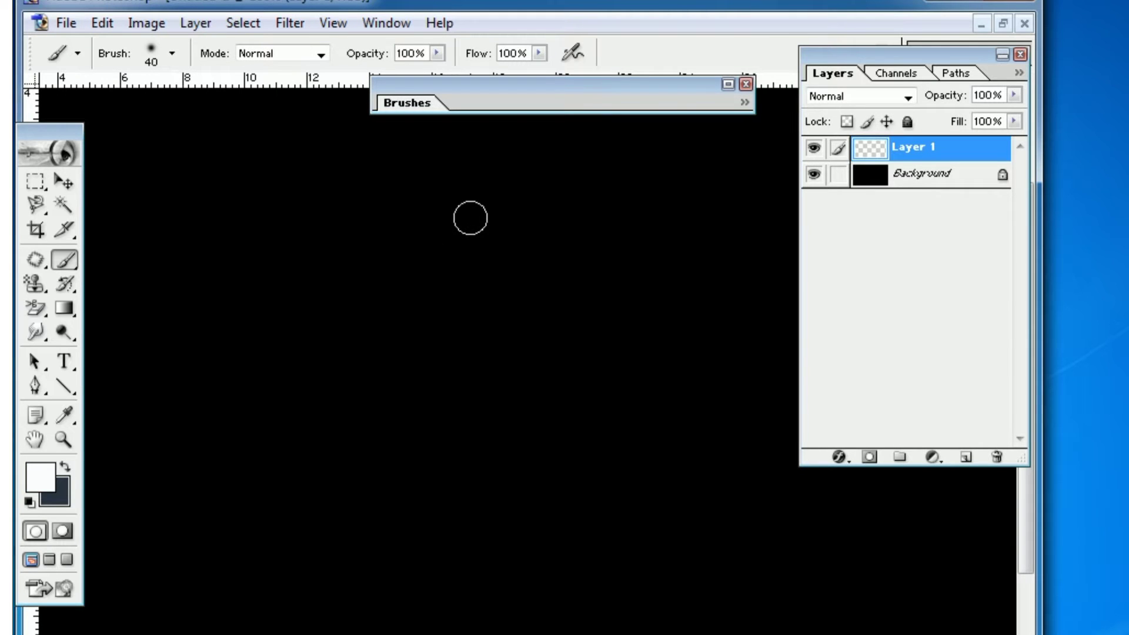
# Paint a soft white vertical line with the 40 px brush and transform it to 26.2% width and 119% height
pyautogui.click(474, 221)
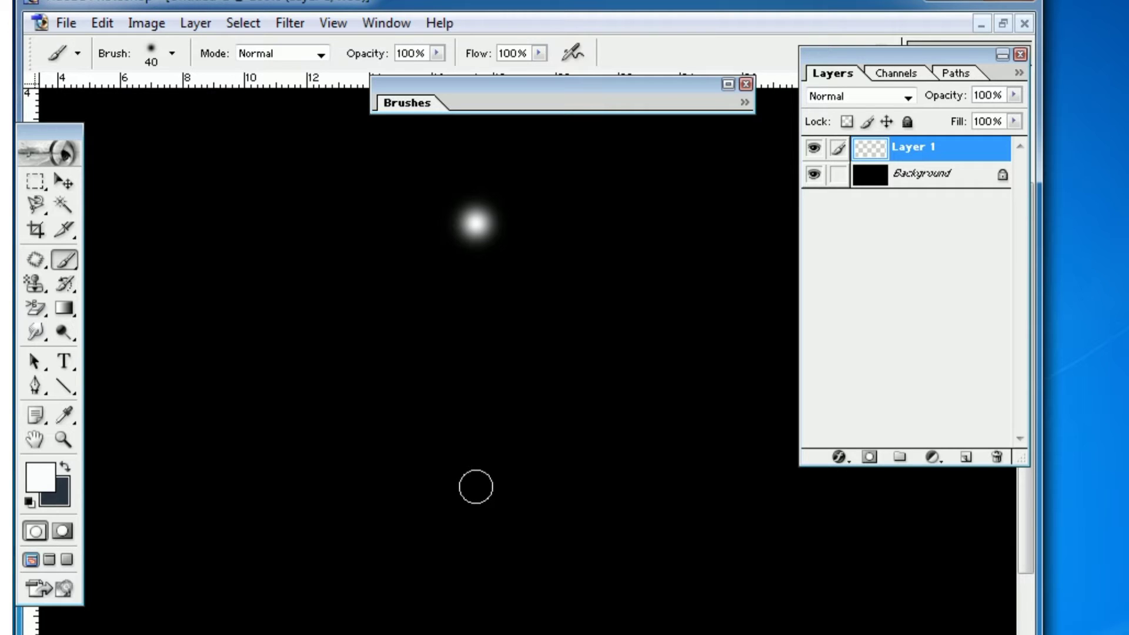
pyautogui.keyDown('shift'); pyautogui.click(476, 487); pyautogui.keyUp('shift')
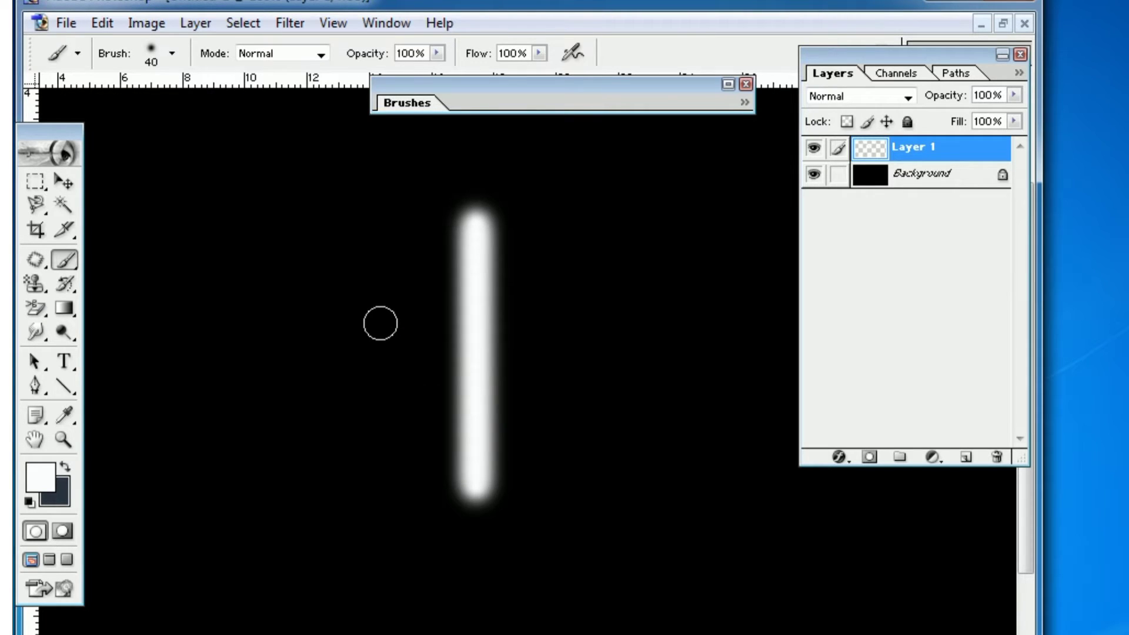
pyautogui.hotkey('ctrl', 't')
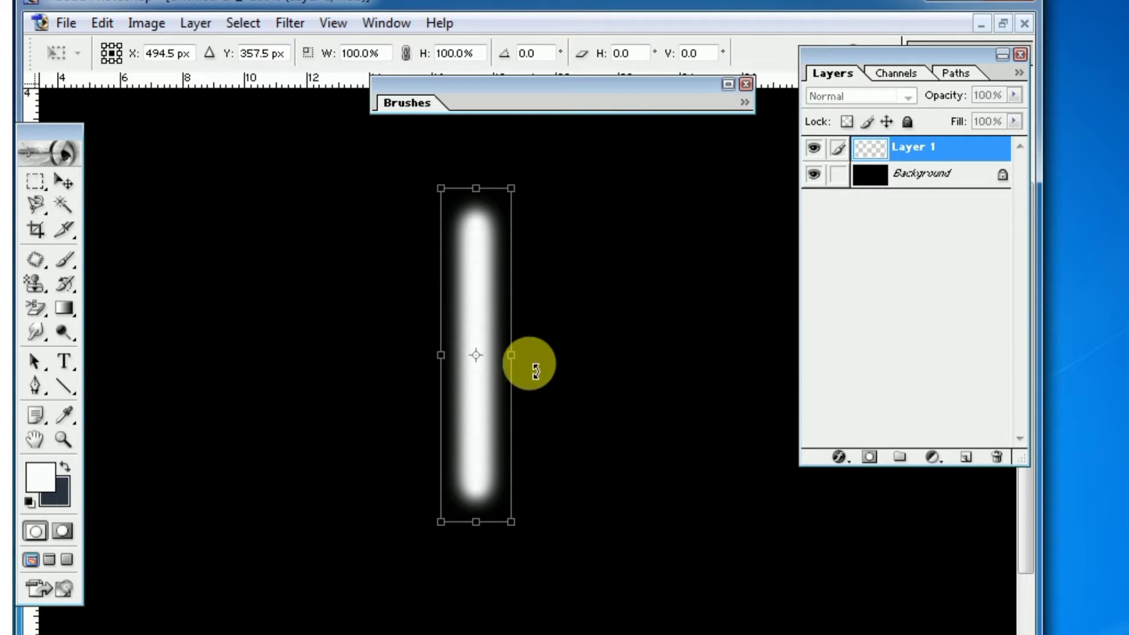
pyautogui.moveTo(521, 364); pyautogui.dragTo(461, 364)
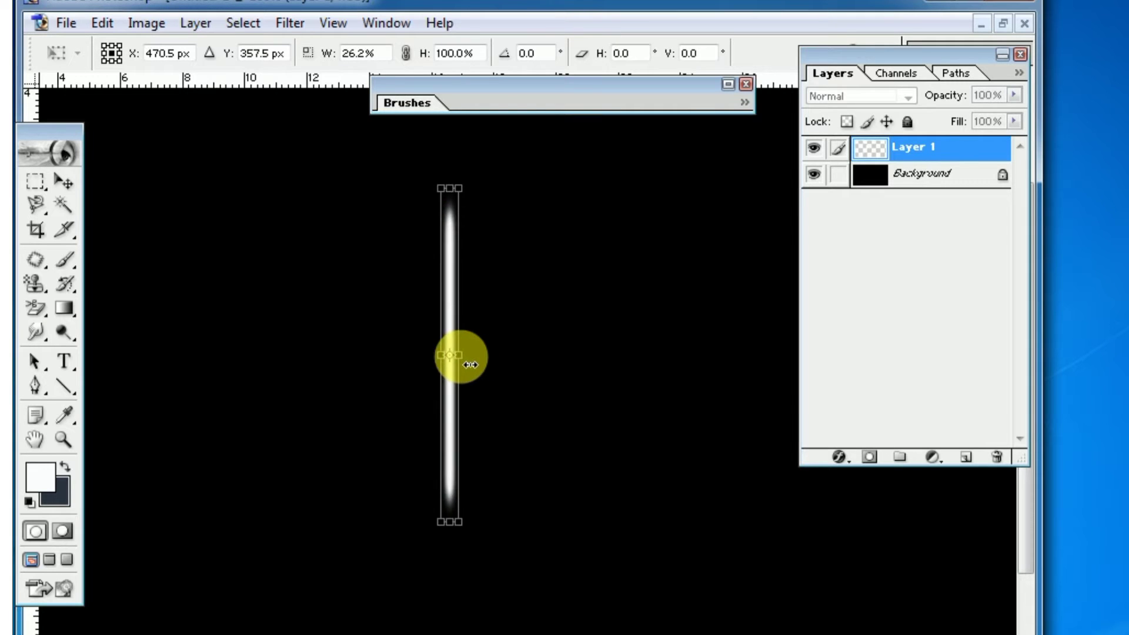
pyautogui.moveTo(450, 188); pyautogui.dragTo(449, 152)
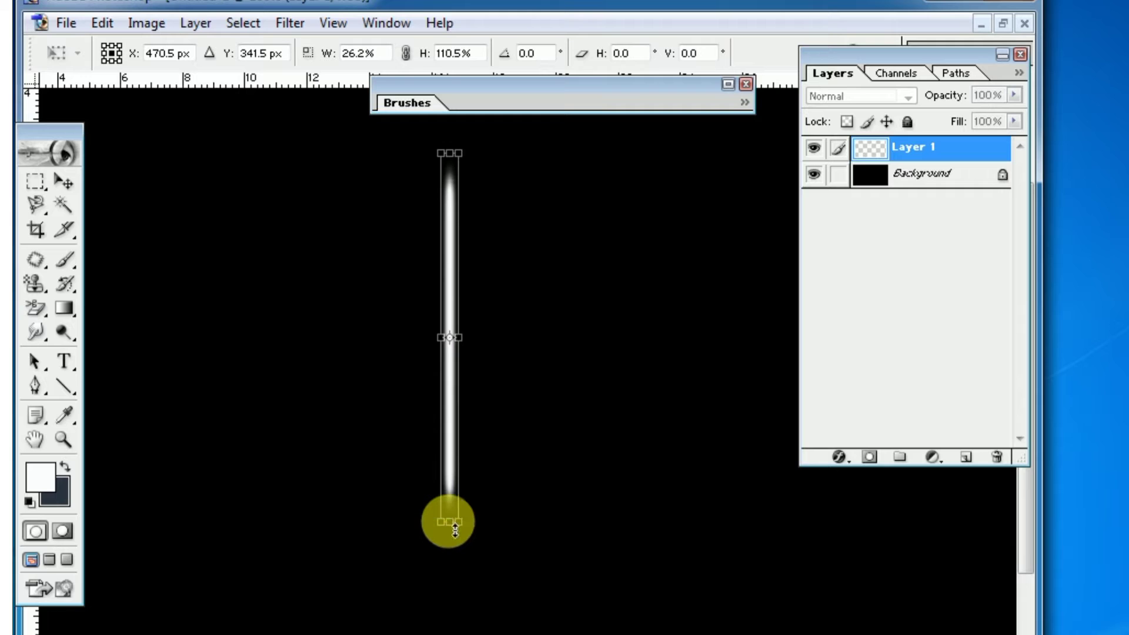
pyautogui.moveTo(454, 533); pyautogui.dragTo(452, 561)
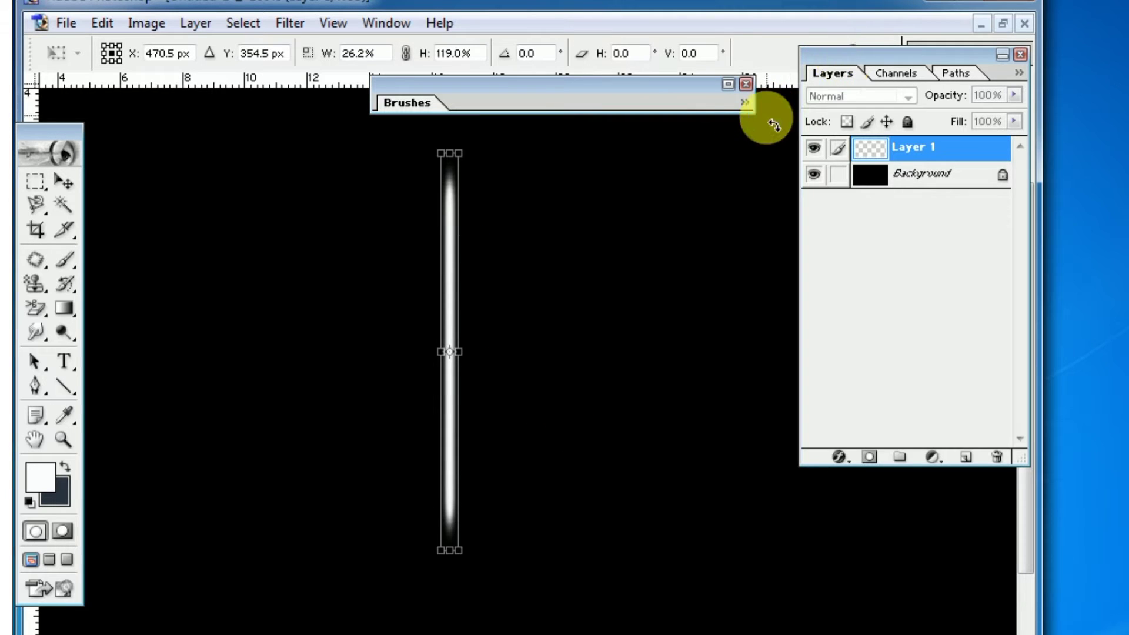
pyautogui.press('Return')
pyautogui.press('b')
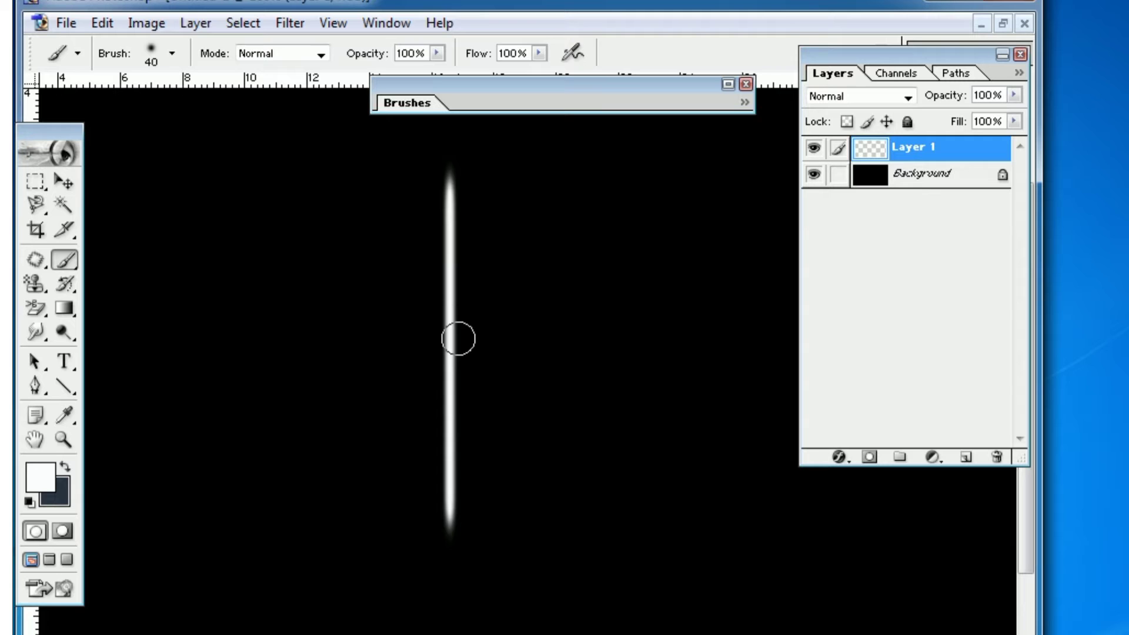
# Duplicate the white streak twice about its centre, making one copy horizontal and tilting the other about 20.5° clockwise from horizontal
pyautogui.keyDown('ctrl'); pyautogui.keyDown('alt'); pyautogui.click(459, 340); pyautogui.keyUp('alt'); pyautogui.keyUp('ctrl')
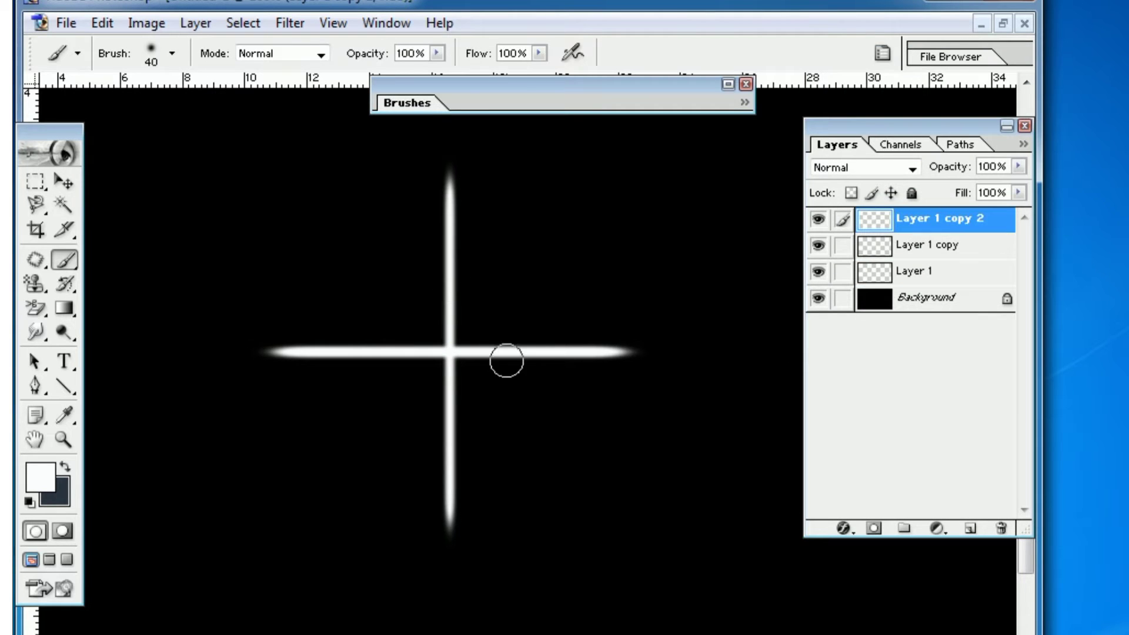
pyautogui.keyDown('ctrl'); pyautogui.keyDown('alt'); pyautogui.click(504, 364); pyautogui.keyUp('alt'); pyautogui.keyUp('ctrl')
pyautogui.hotkey('ctrl', 't')
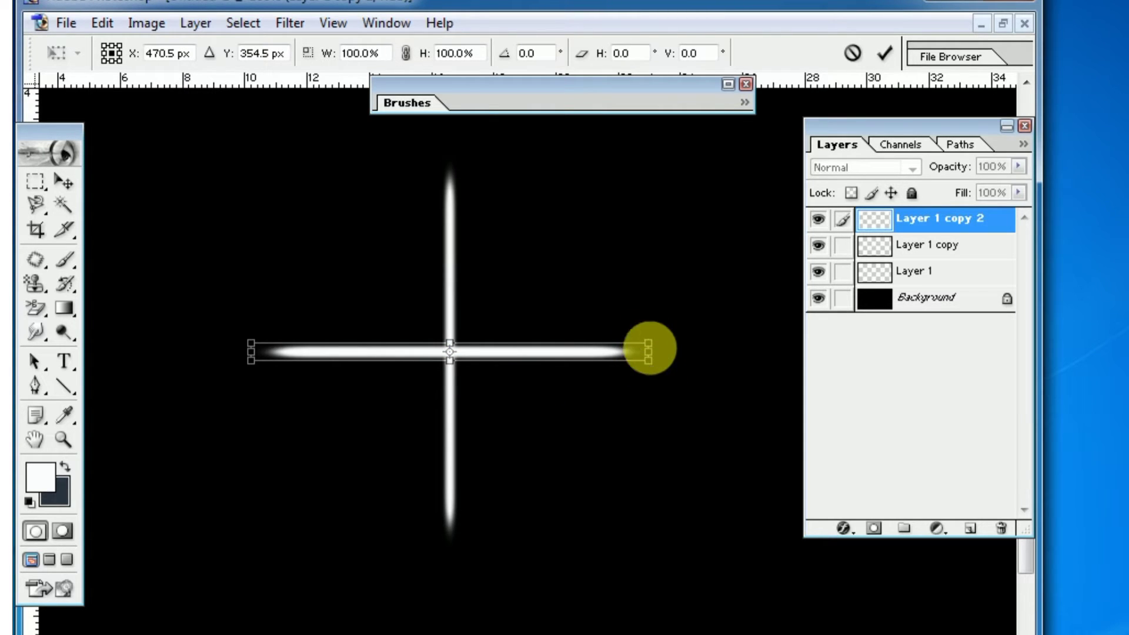
pyautogui.moveTo(653, 336); pyautogui.dragTo(653, 408)
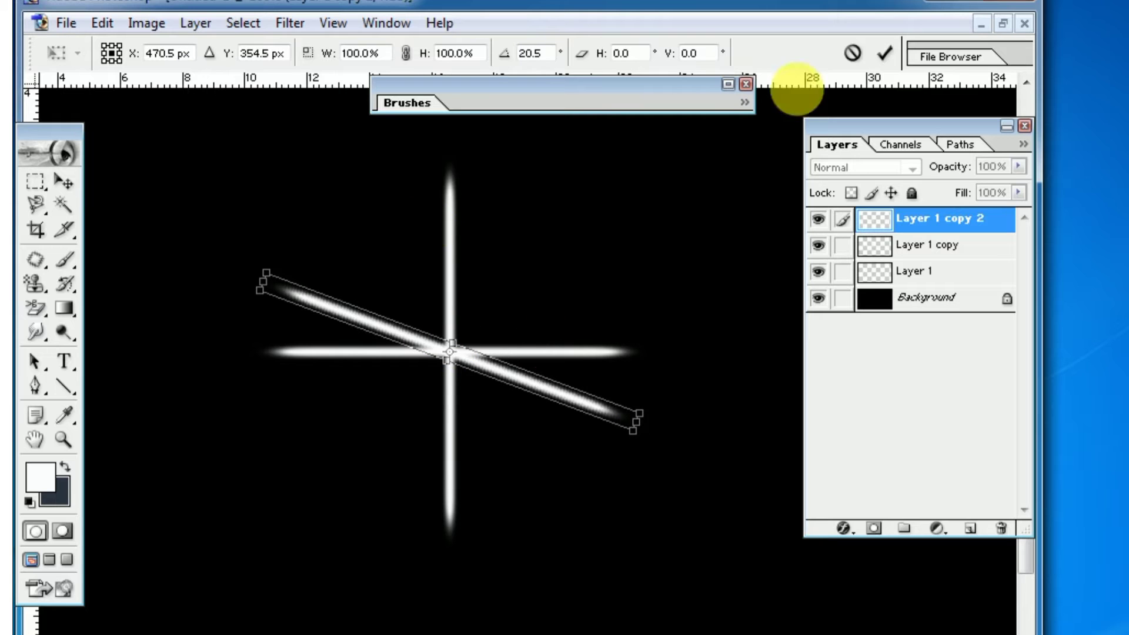
pyautogui.click(883, 54)
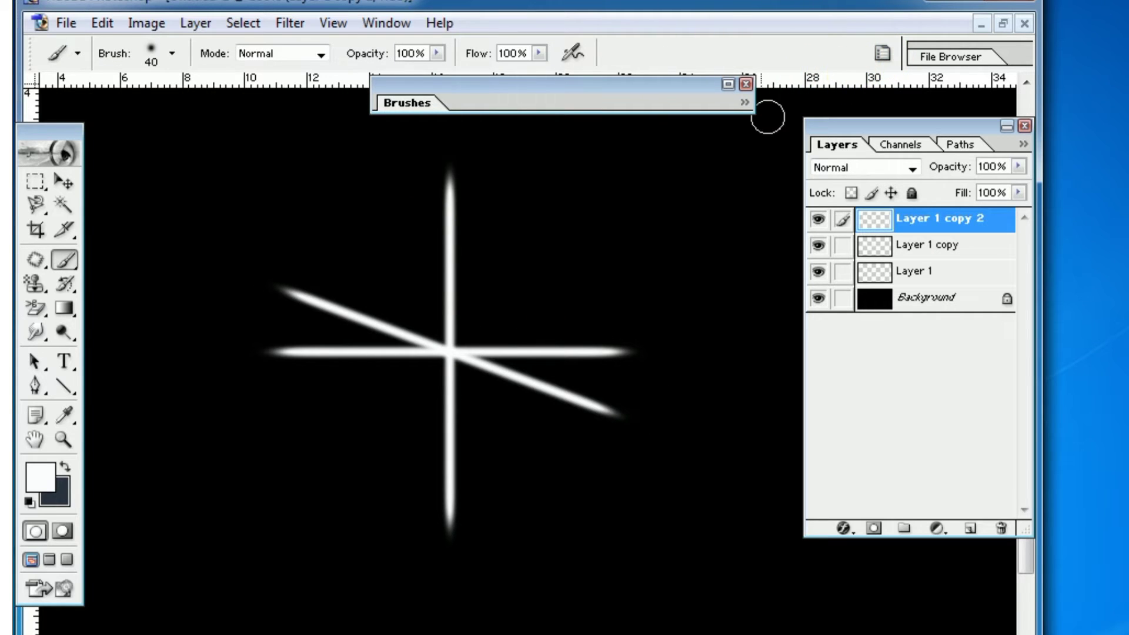
pyautogui.click(289, 23)
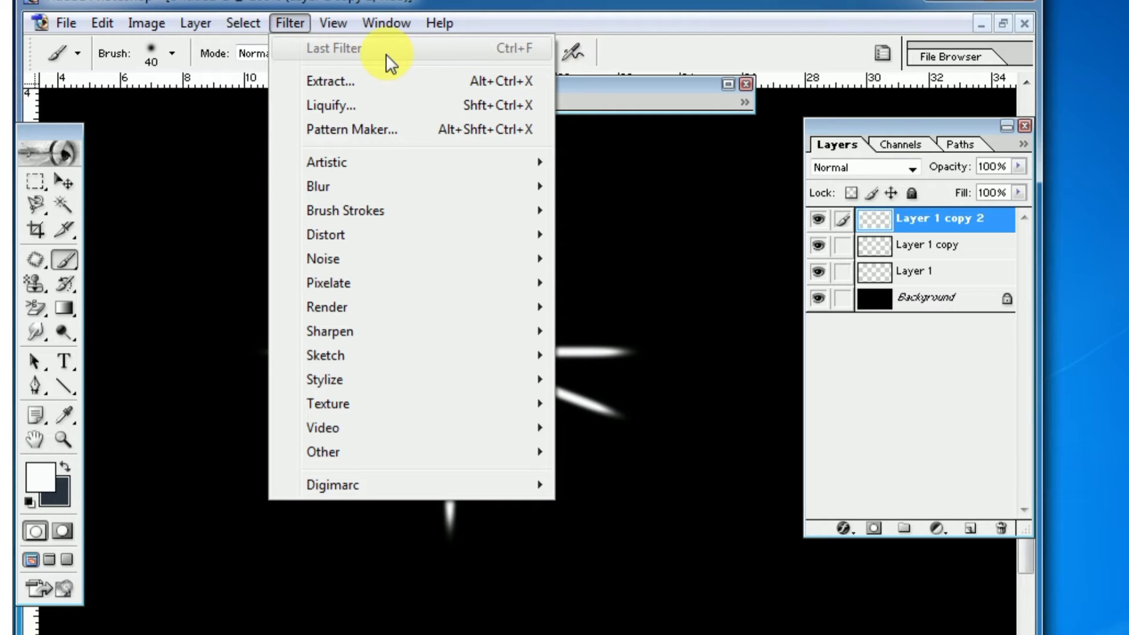
pyautogui.click(285, 21)
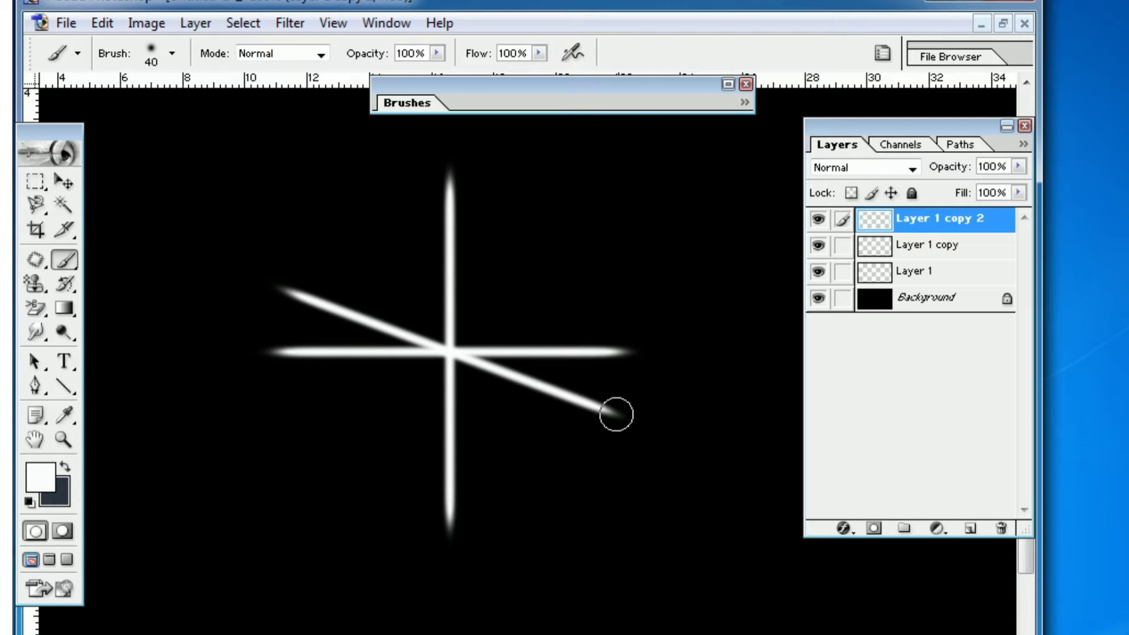
pyautogui.click(63, 181)
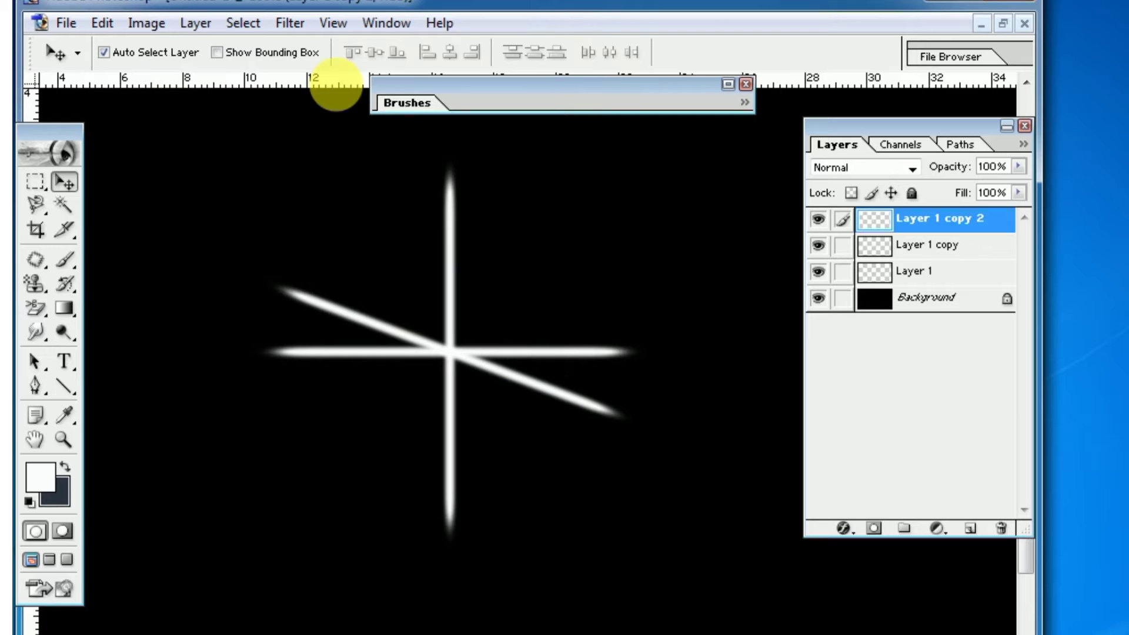
pyautogui.click(288, 25)
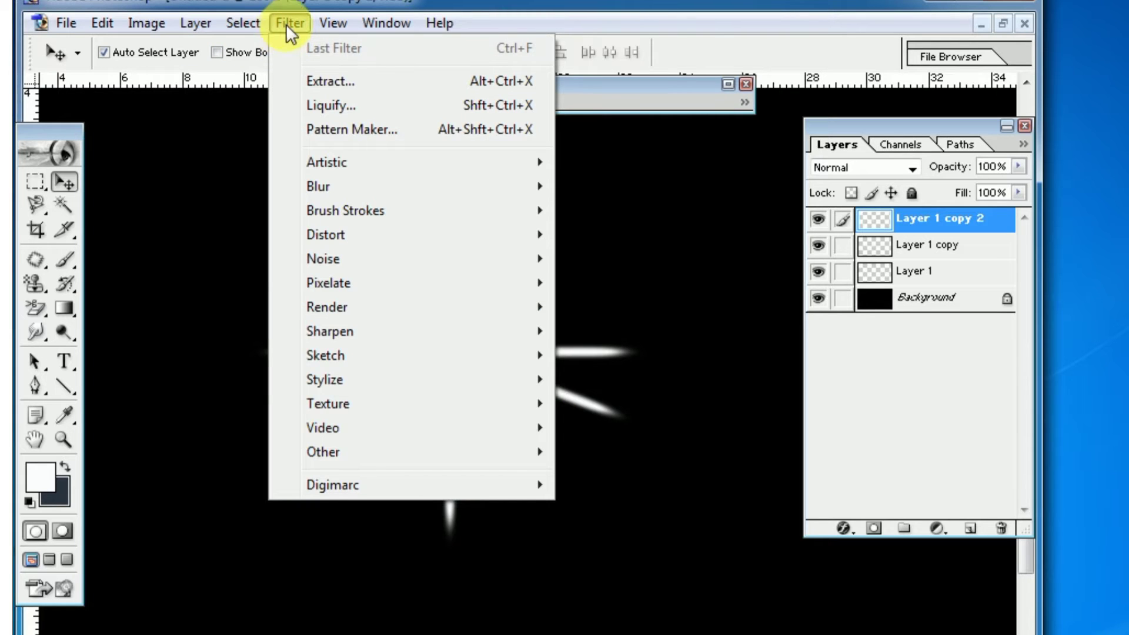
pyautogui.click(290, 23)
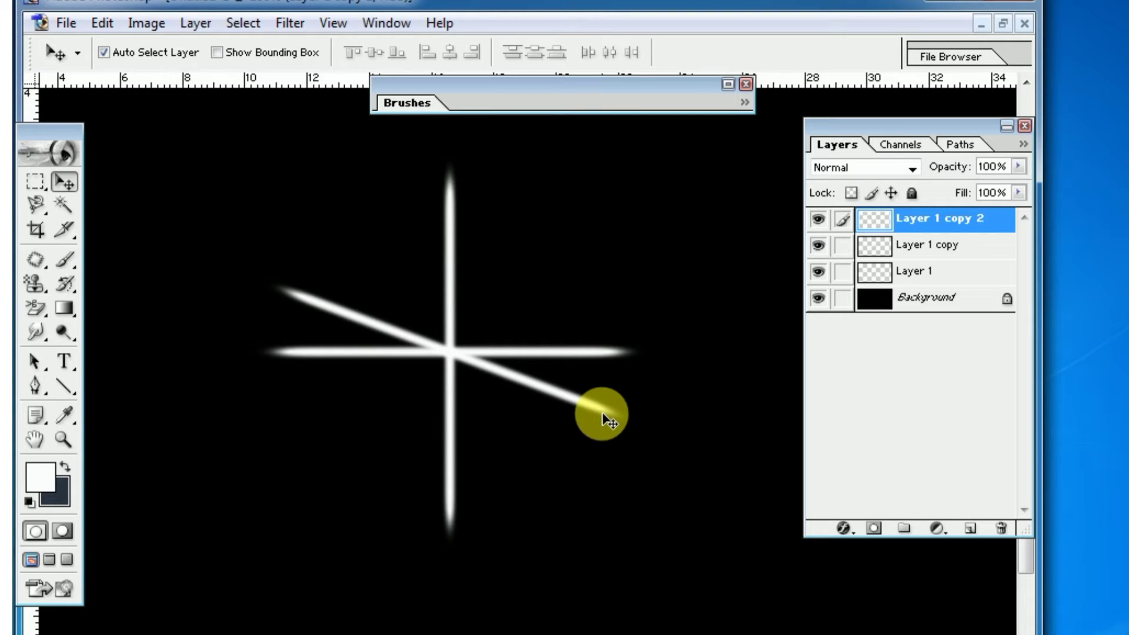
# Duplicate the tilted ray on Layer 1 copy 2 and rotate the duplicate about 39.9° clockwise around the centre
pyautogui.hotkey('ctrl', 'j')
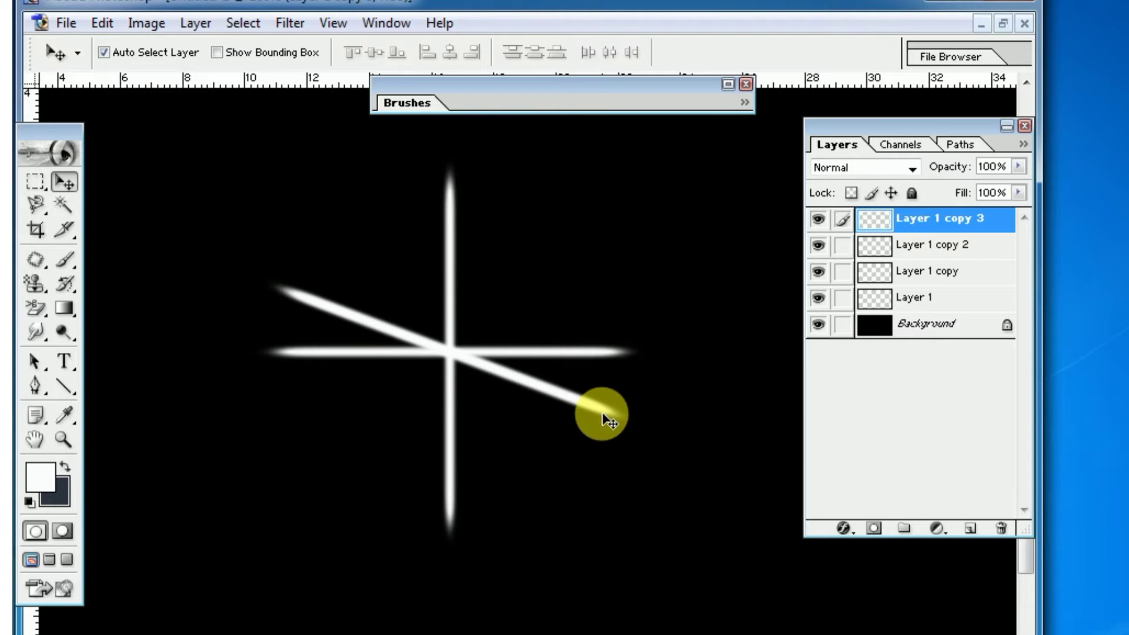
pyautogui.hotkey('ctrl', 't')
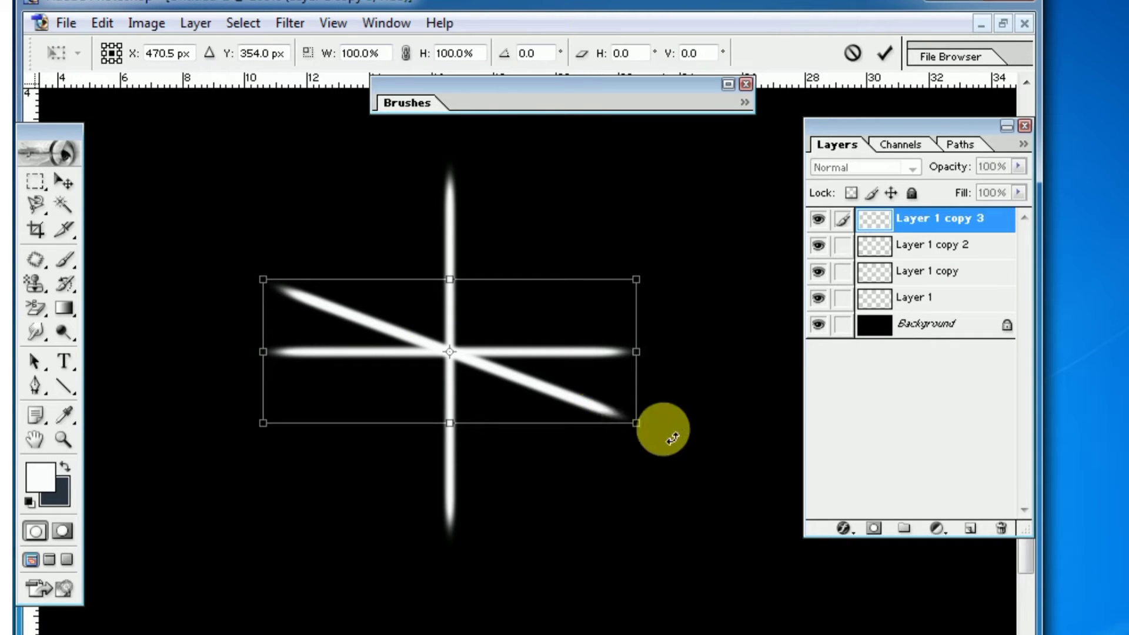
pyautogui.moveTo(659, 436); pyautogui.dragTo(563, 548)
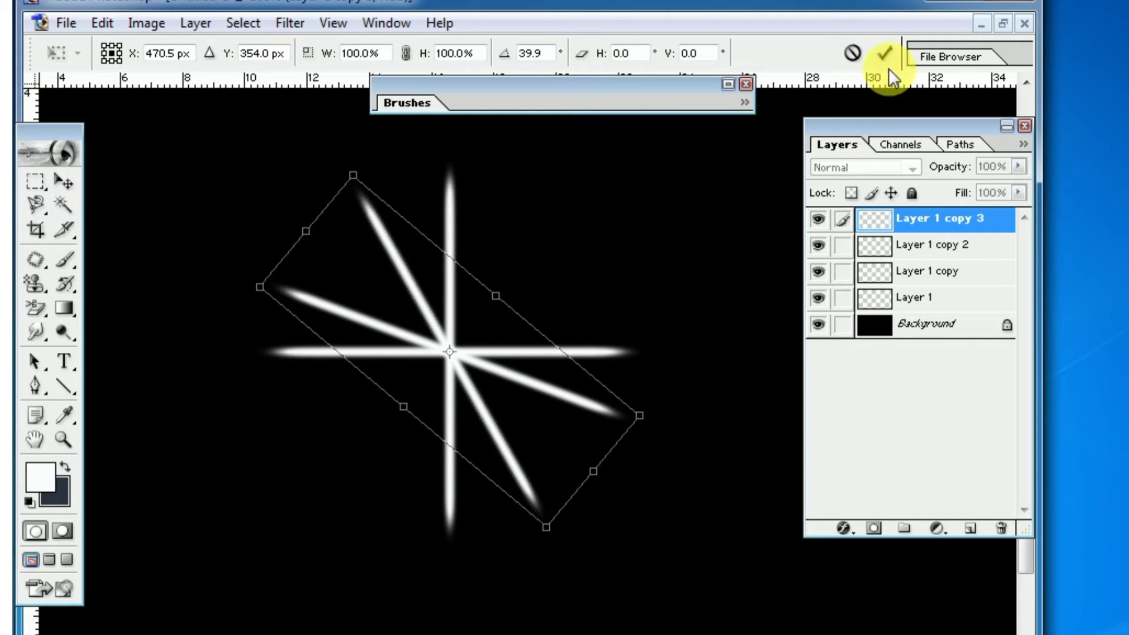
pyautogui.click(884, 53)
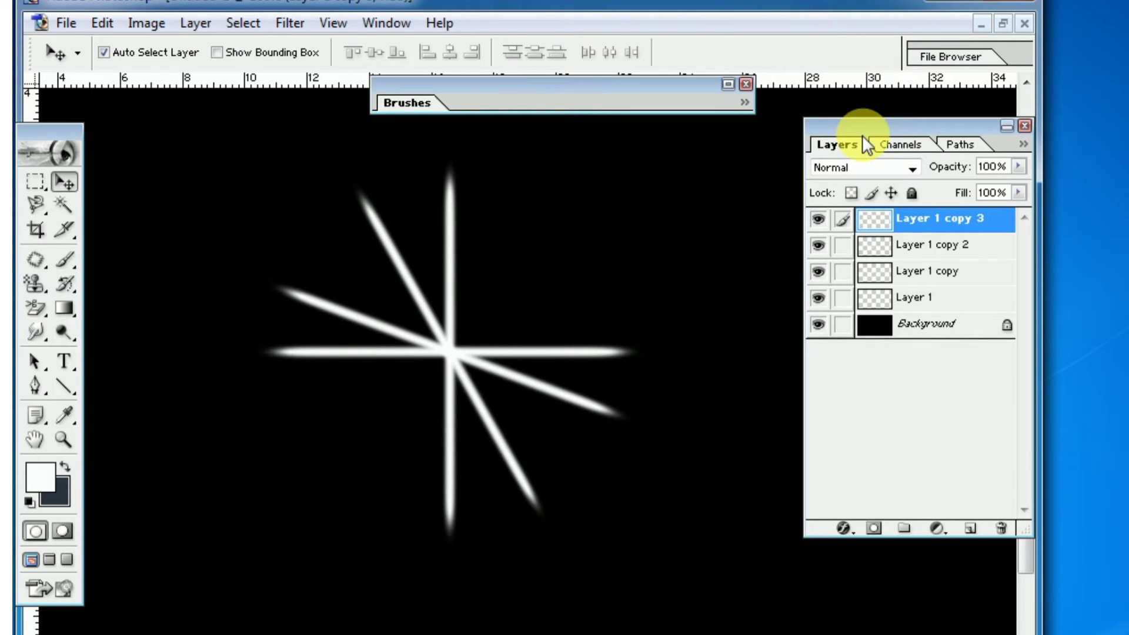
# Duplicate the steep ray on Layer 1 copy 3 and rotate the duplicate about 50.7° clockwise, past the vertical ray
pyautogui.hotkey('ctrl', 'j')
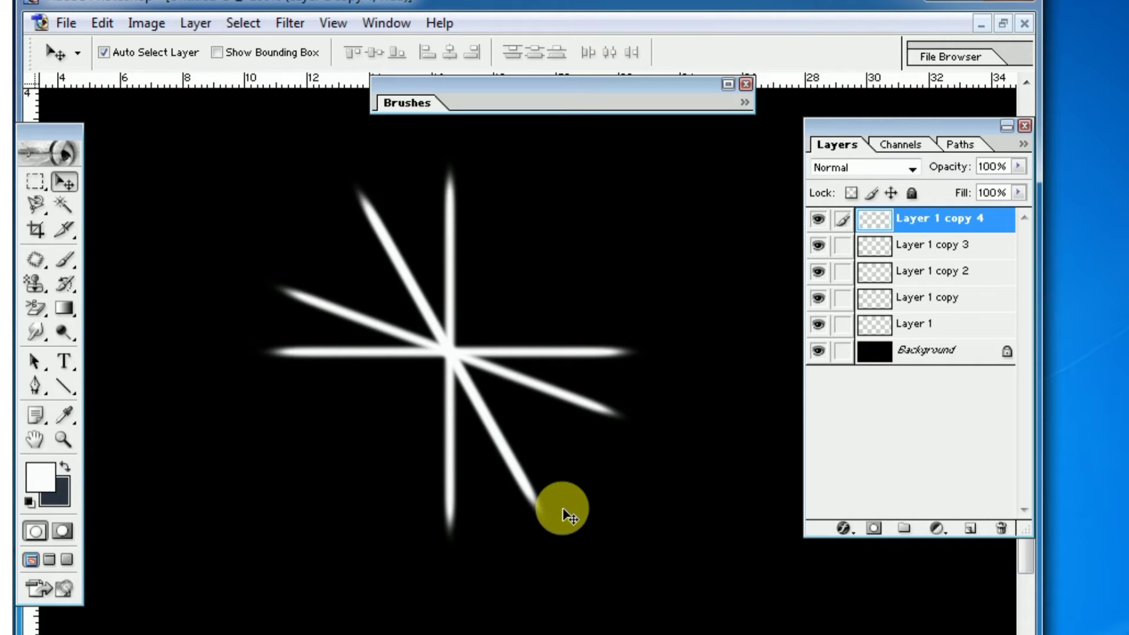
pyautogui.hotkey('ctrl', 't')
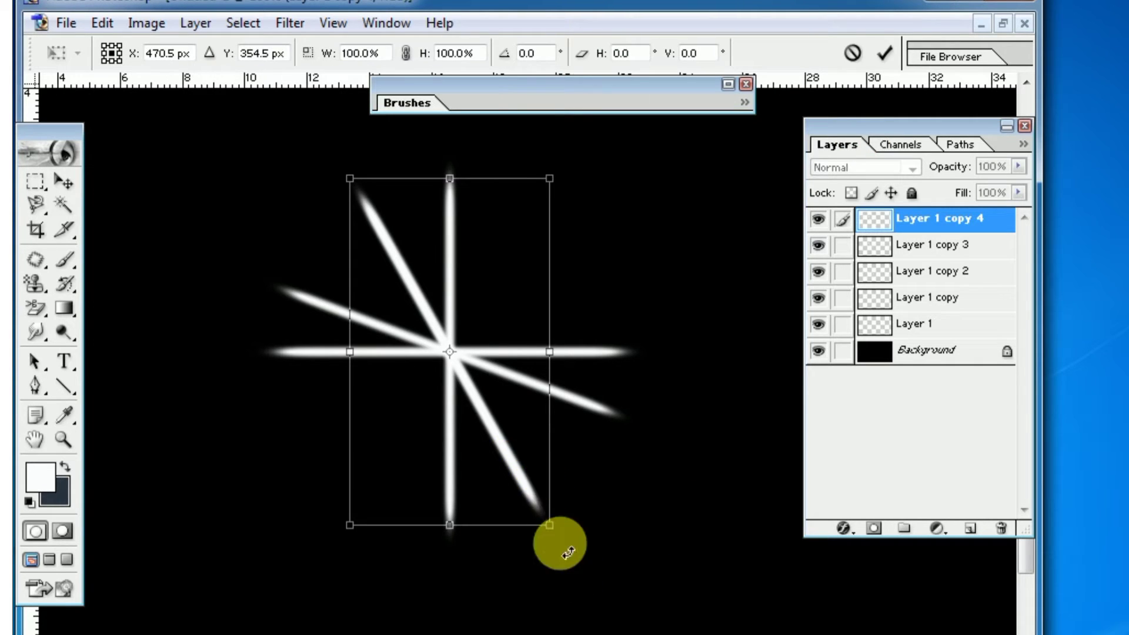
pyautogui.moveTo(570, 550); pyautogui.dragTo(361, 619)
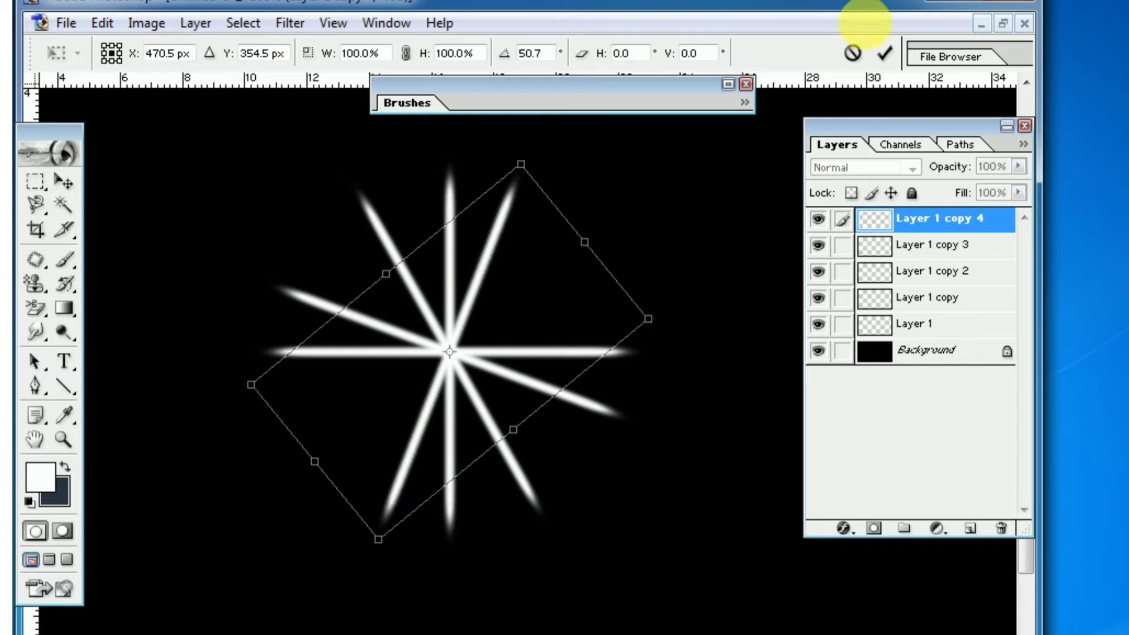
pyautogui.click(883, 54)
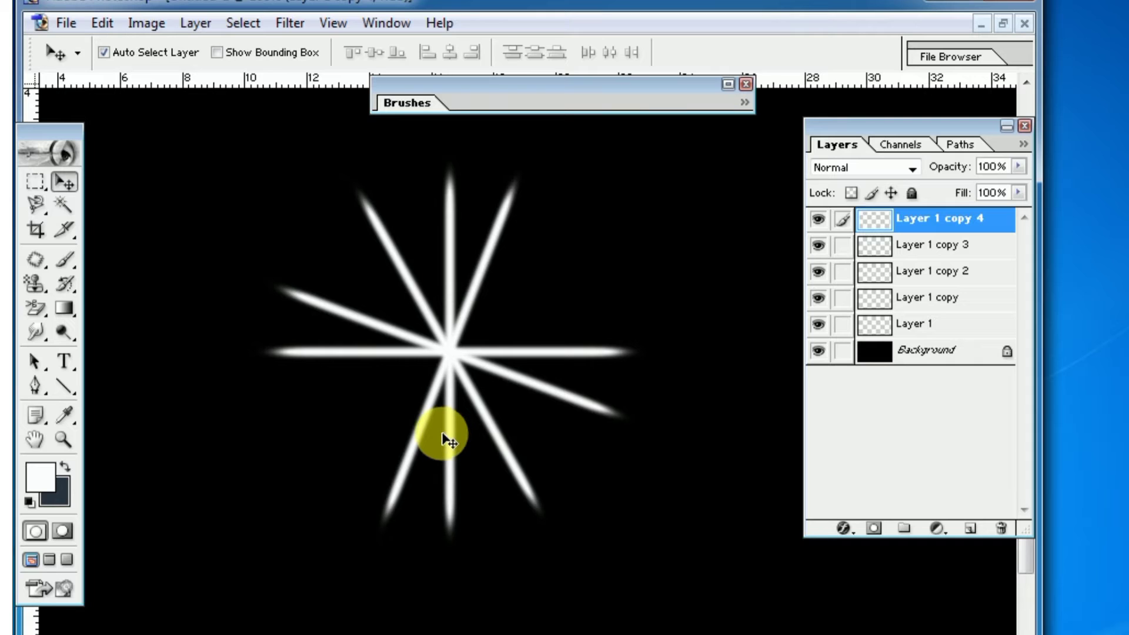
# Duplicate the ray on Layer 1 copy 4 and rotate the duplicate about 36.5° clockwise to complete the starburst
pyautogui.hotkey('ctrl', 'j')
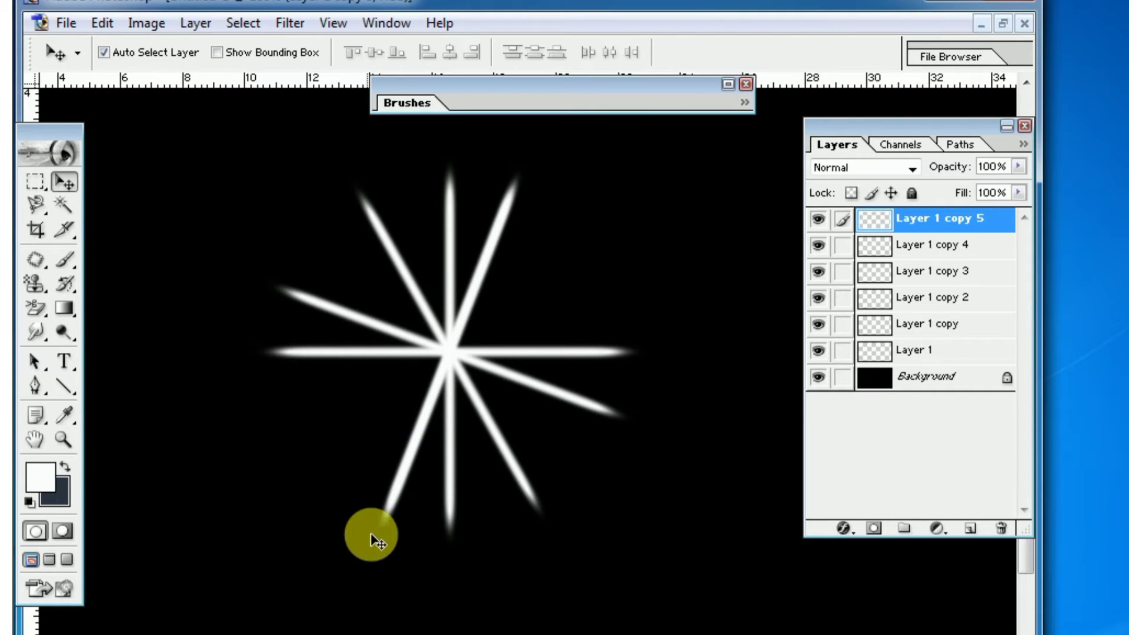
pyautogui.hotkey('ctrl', 't')
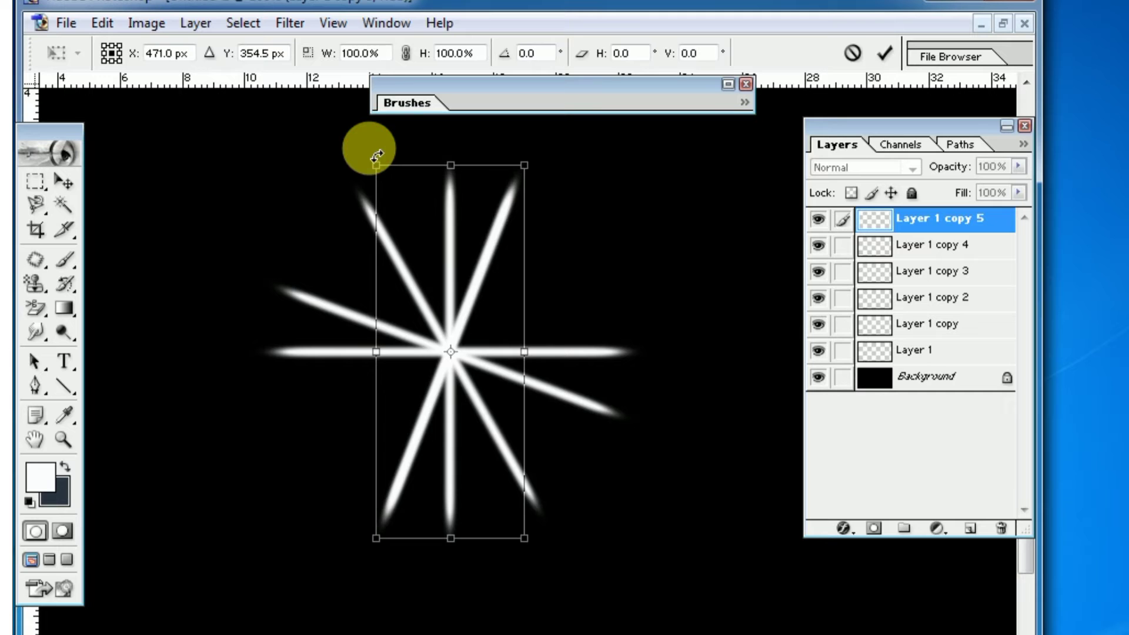
pyautogui.moveTo(400, 151); pyautogui.dragTo(503, 193)
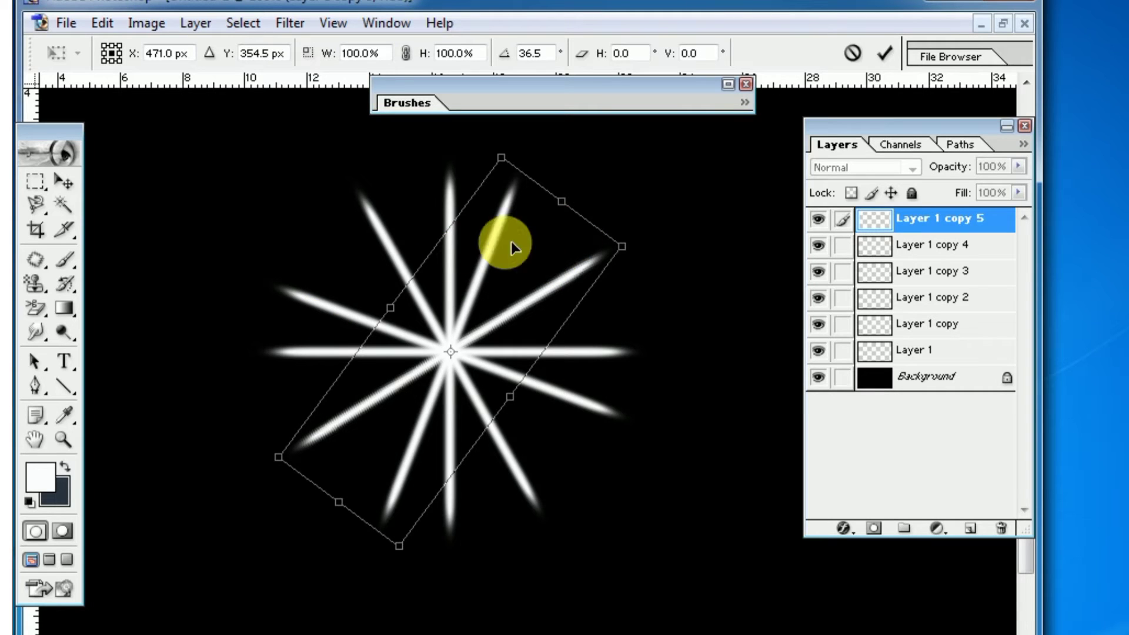
pyautogui.click(886, 53)
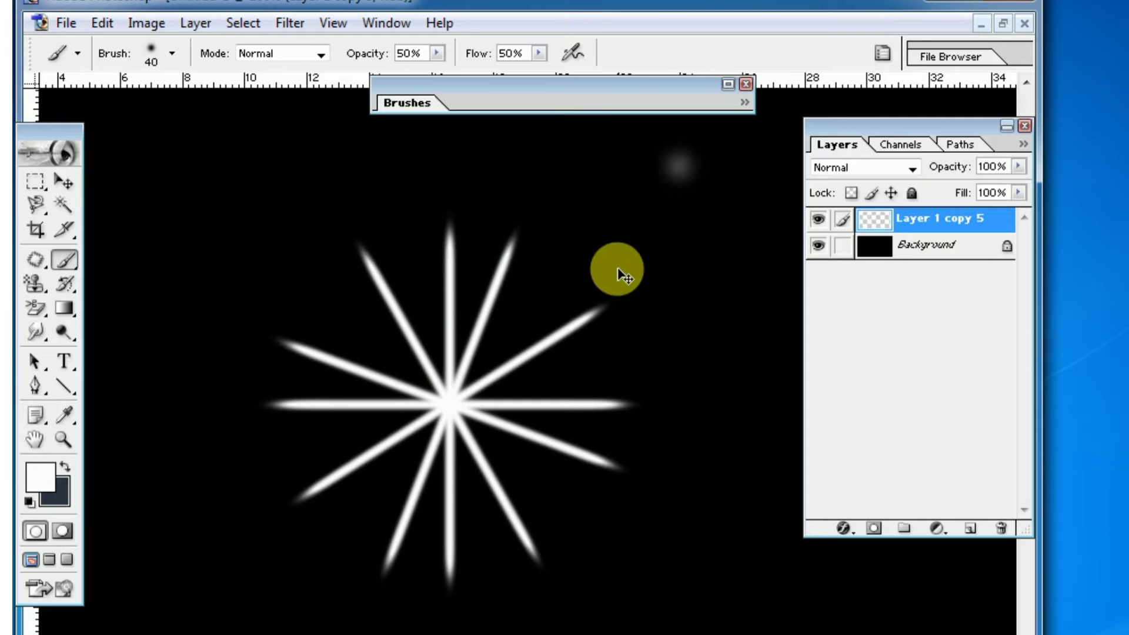
# Undo the stray brush dab, then enlarge the soft brush to 150 px and dab a faint white glow on the starburst's centre
pyautogui.hotkey('ctrl', 'z')
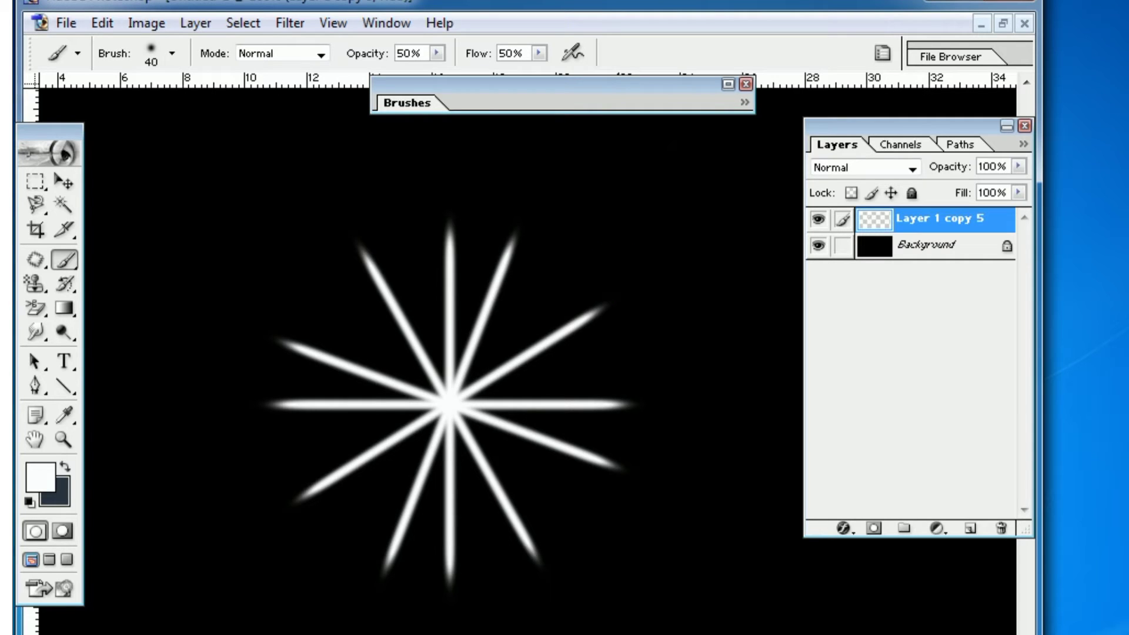
pyautogui.press(']')
pyautogui.press(']')
pyautogui.press(']')
pyautogui.press(']')
pyautogui.press(']')
pyautogui.press(']')
pyautogui.press(']')
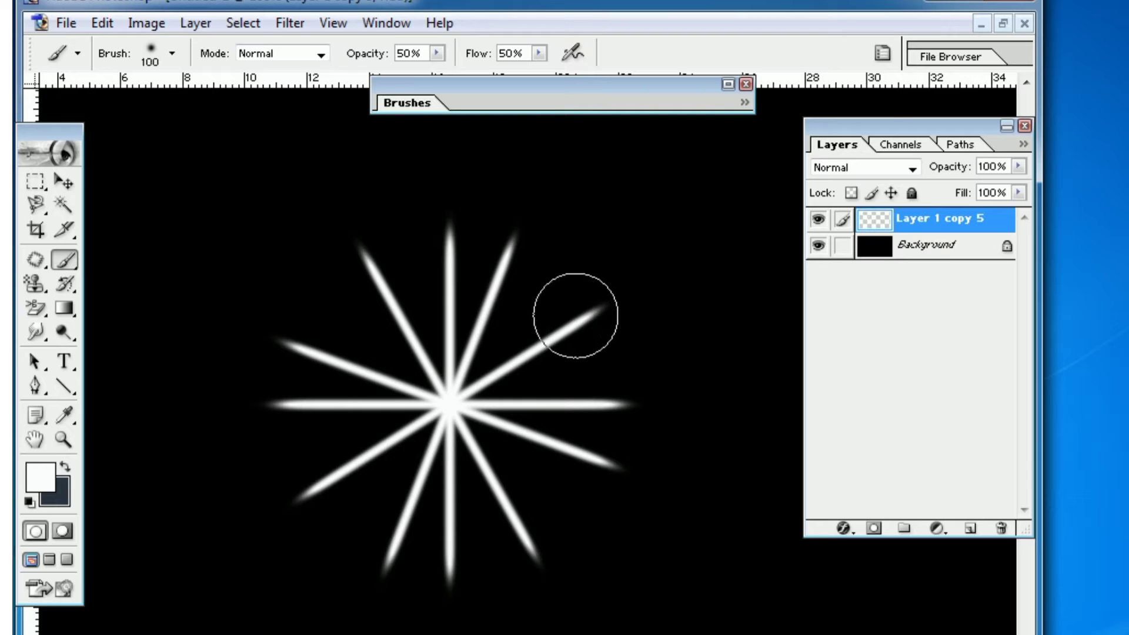
pyautogui.press(']')
pyautogui.press(']')
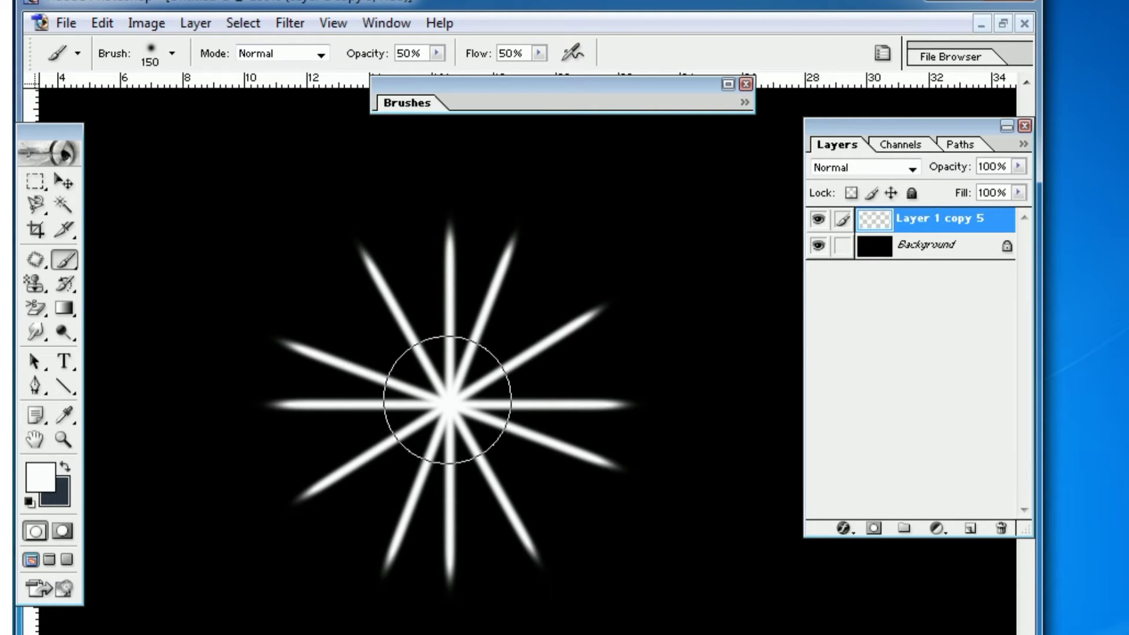
pyautogui.click(452, 403)
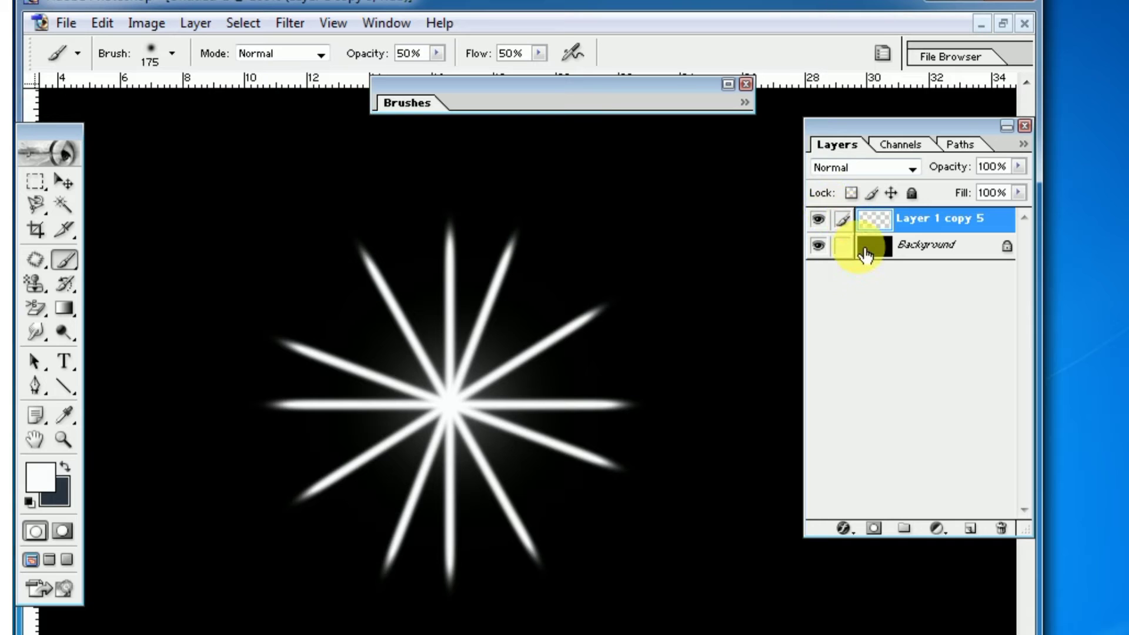
# Add an empty layer on top and a Hue/Saturation adjustment layer directly above the starburst on Layer 1 copy 5
pyautogui.click(970, 529)
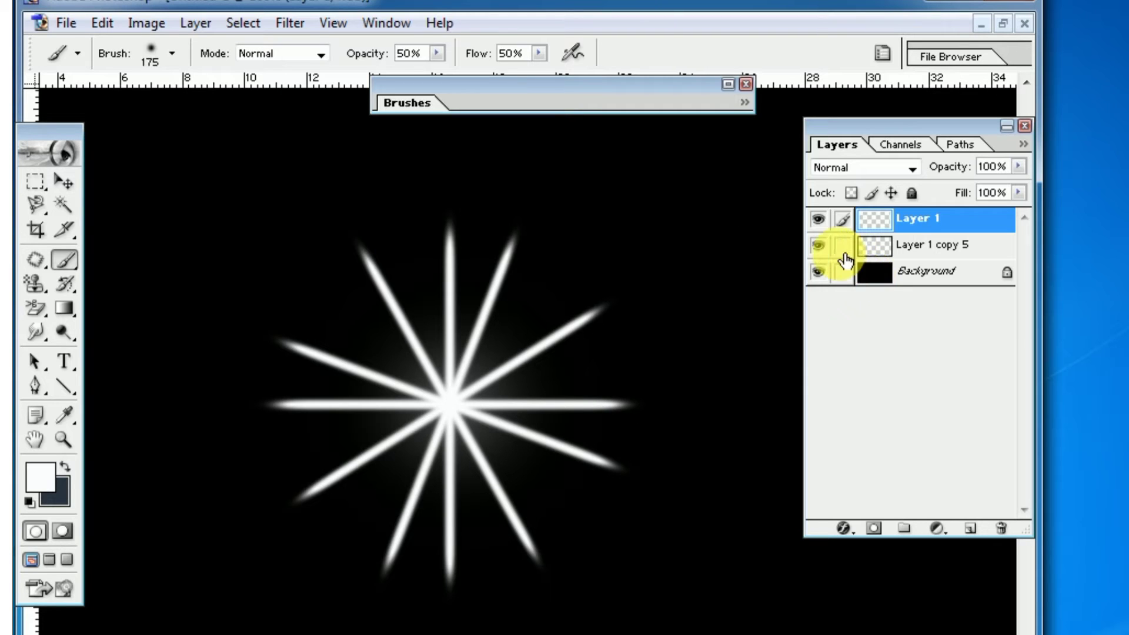
pyautogui.click(874, 257)
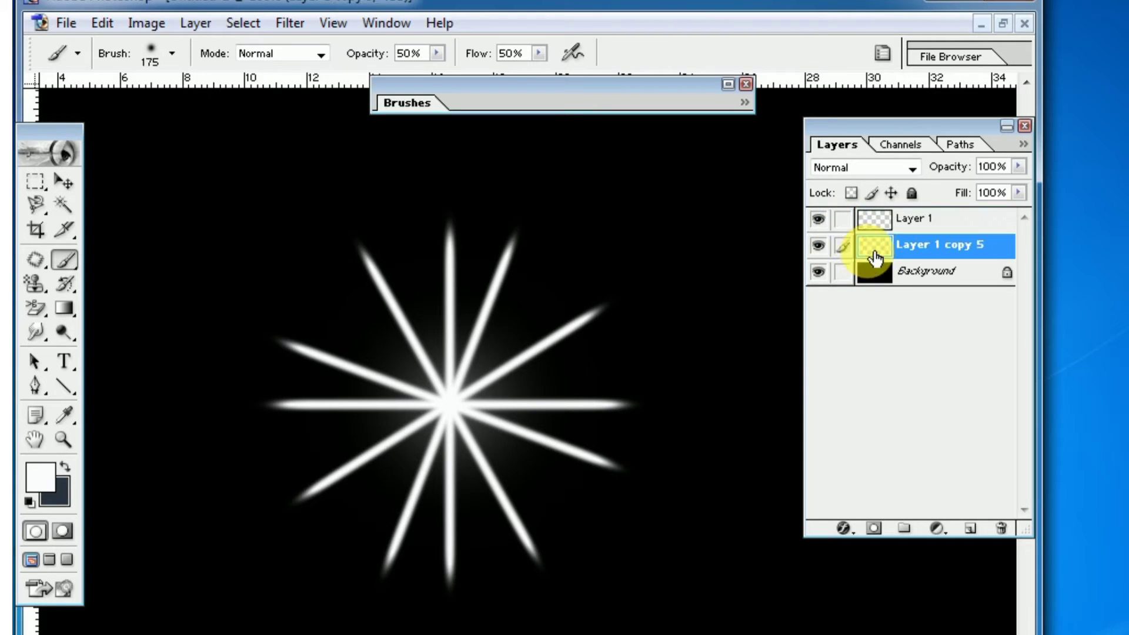
pyautogui.click(941, 532)
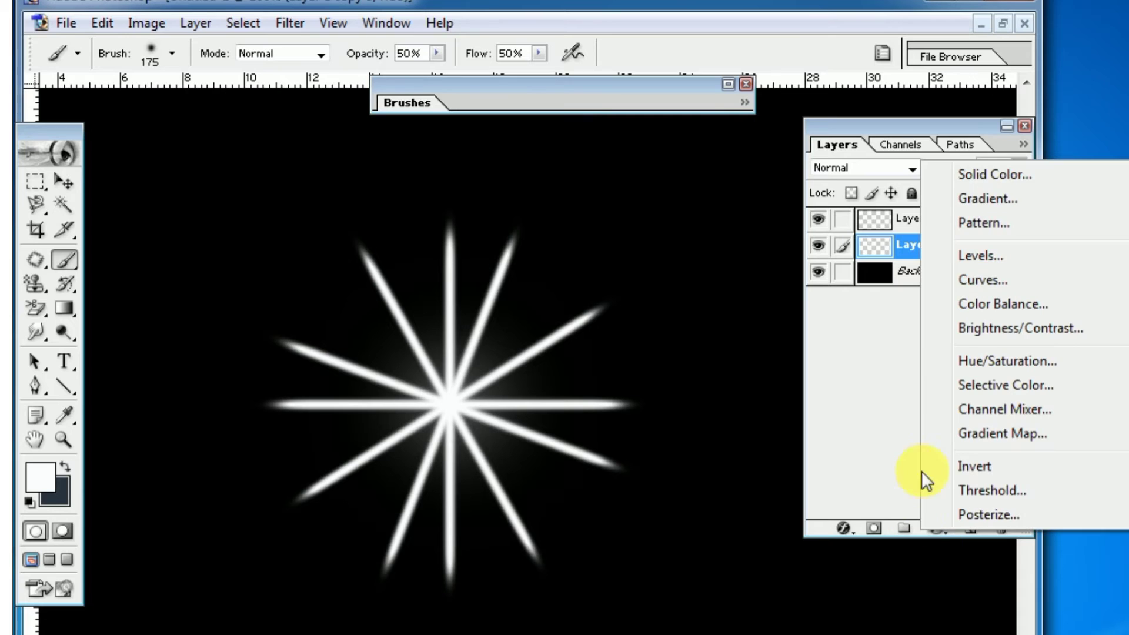
pyautogui.click(946, 127)
pyautogui.moveTo(961, 128); pyautogui.dragTo(904, 125)
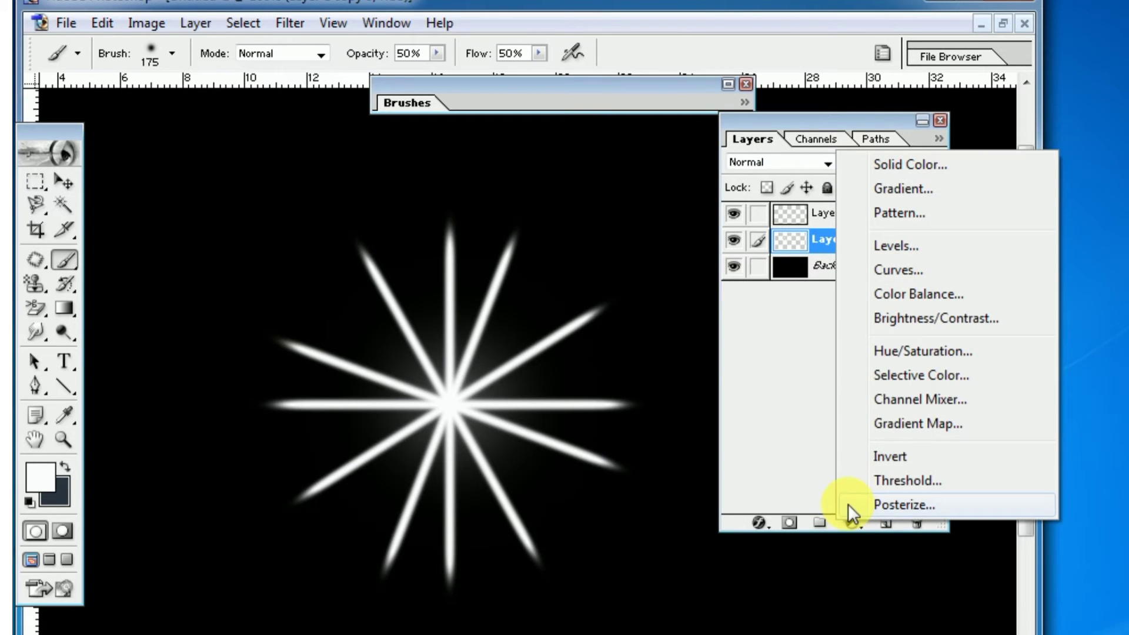
pyautogui.click(893, 354)
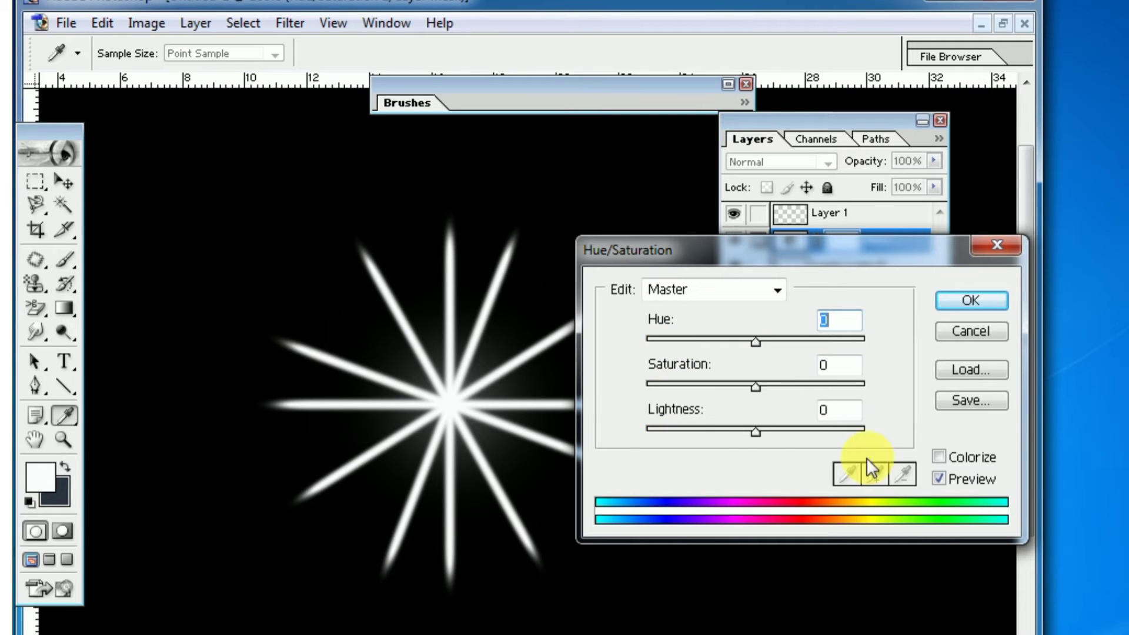
# Turn on Colorize in the Hue/Saturation adjustment and raise the saturation to 100
pyautogui.click(939, 458)
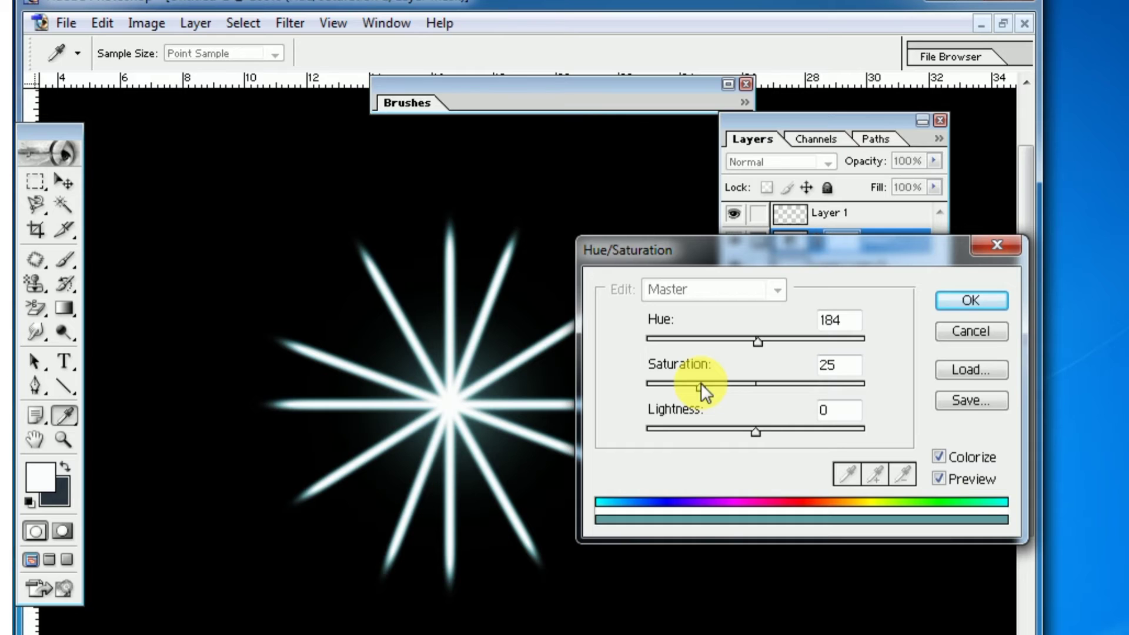
pyautogui.moveTo(700, 383); pyautogui.dragTo(754, 386)
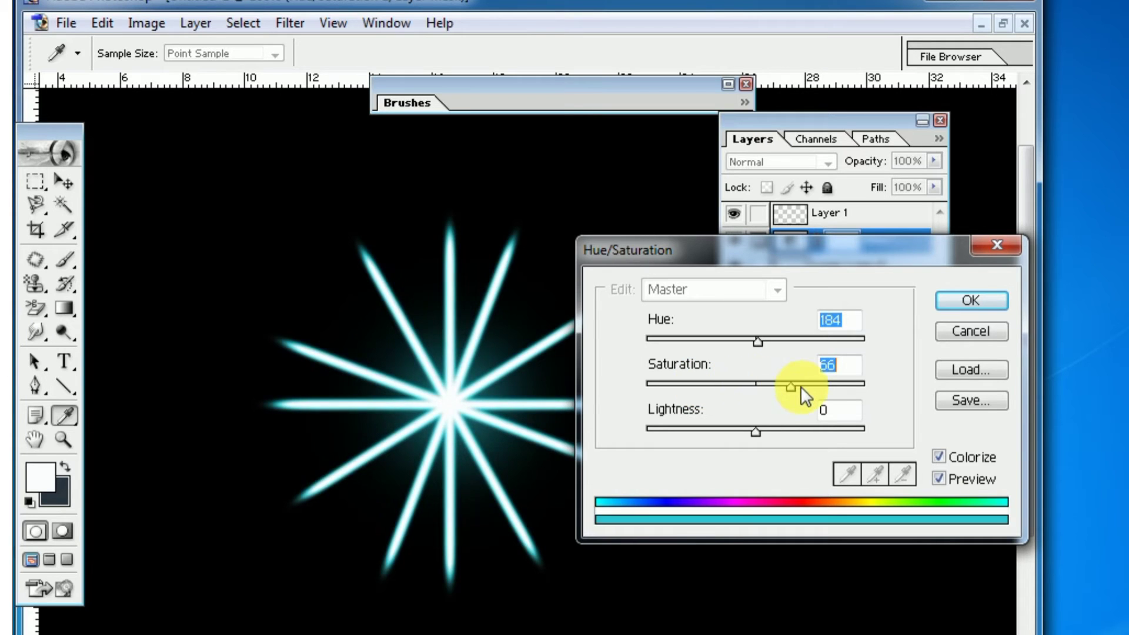
pyautogui.press('Return')
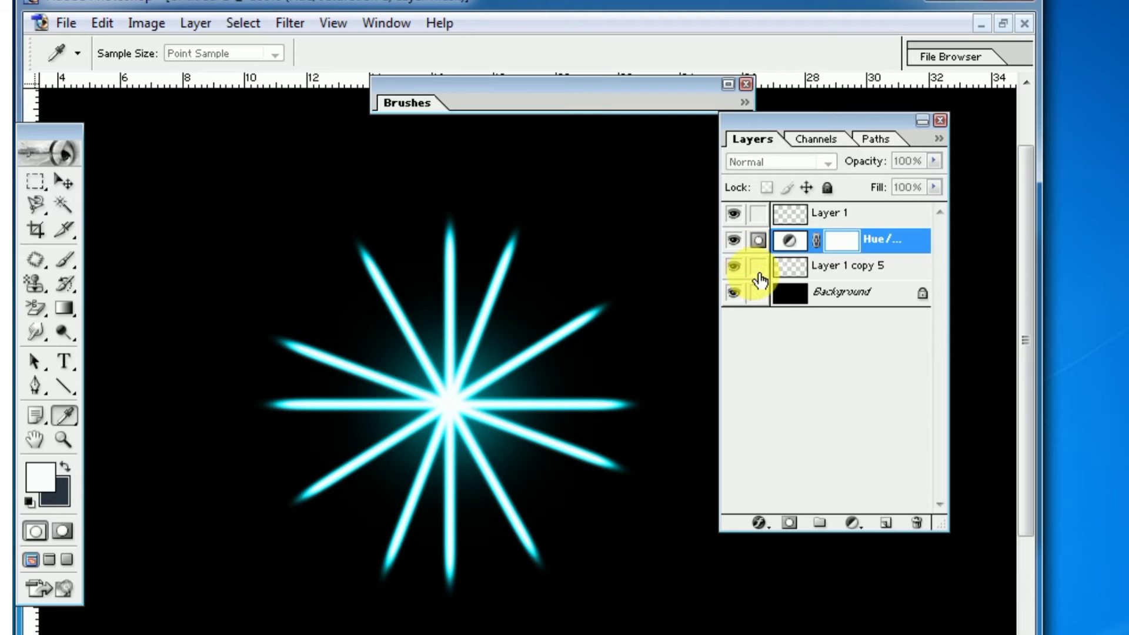
pyautogui.click(746, 2)
pyautogui.click(692, 251)
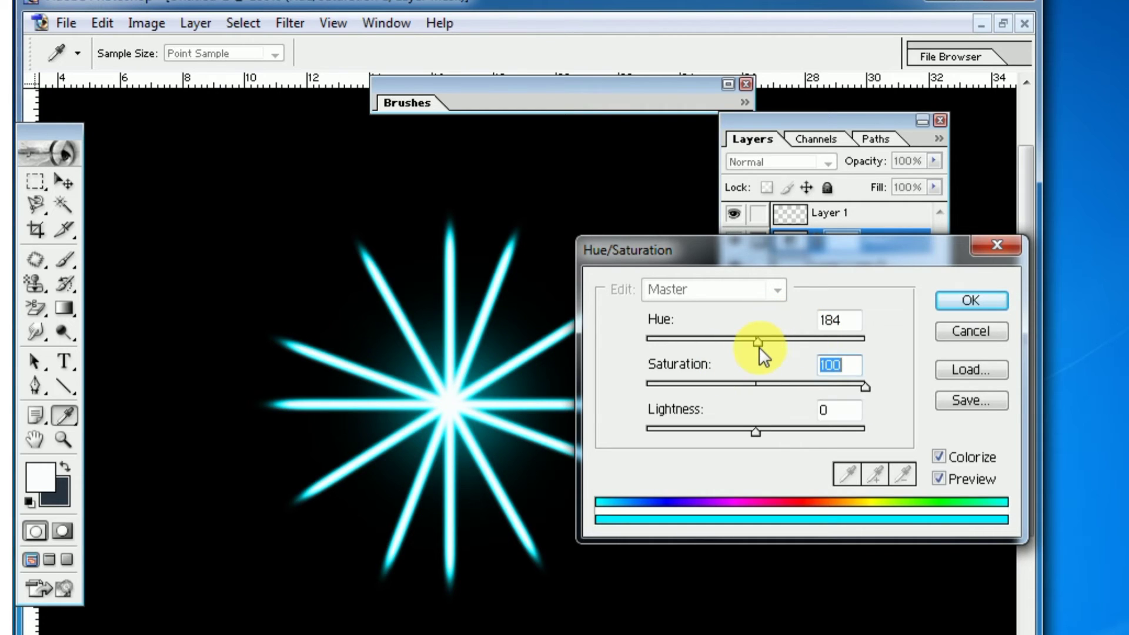
# Try a green tint on the starburst by lowering the hue to 144
pyautogui.moveTo(757, 344); pyautogui.dragTo(728, 352)
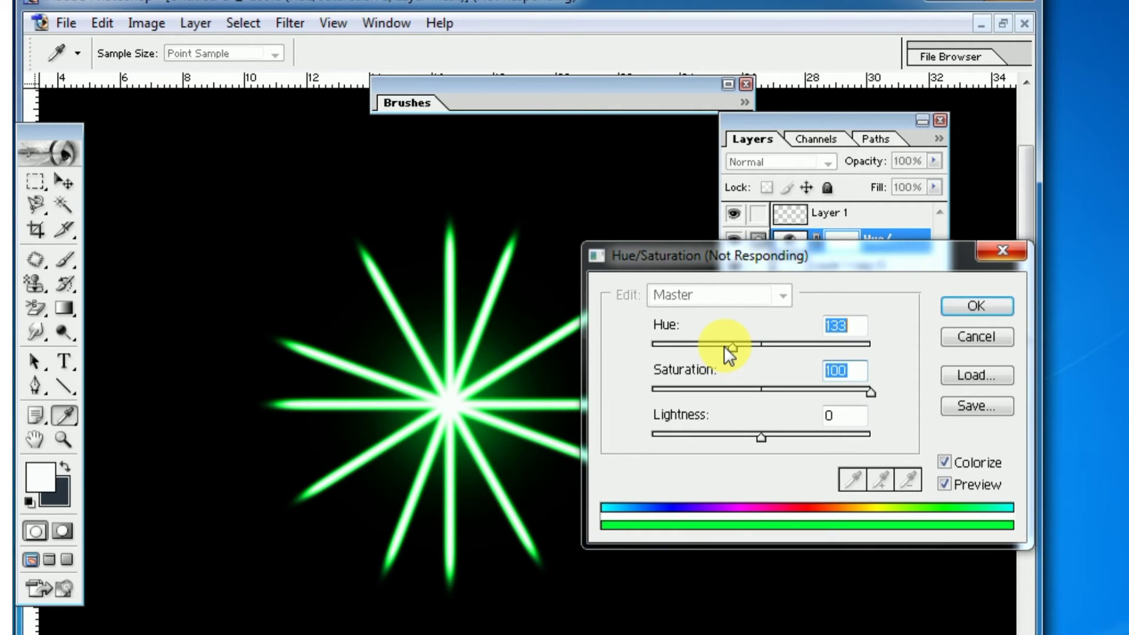
pyautogui.press('Return')
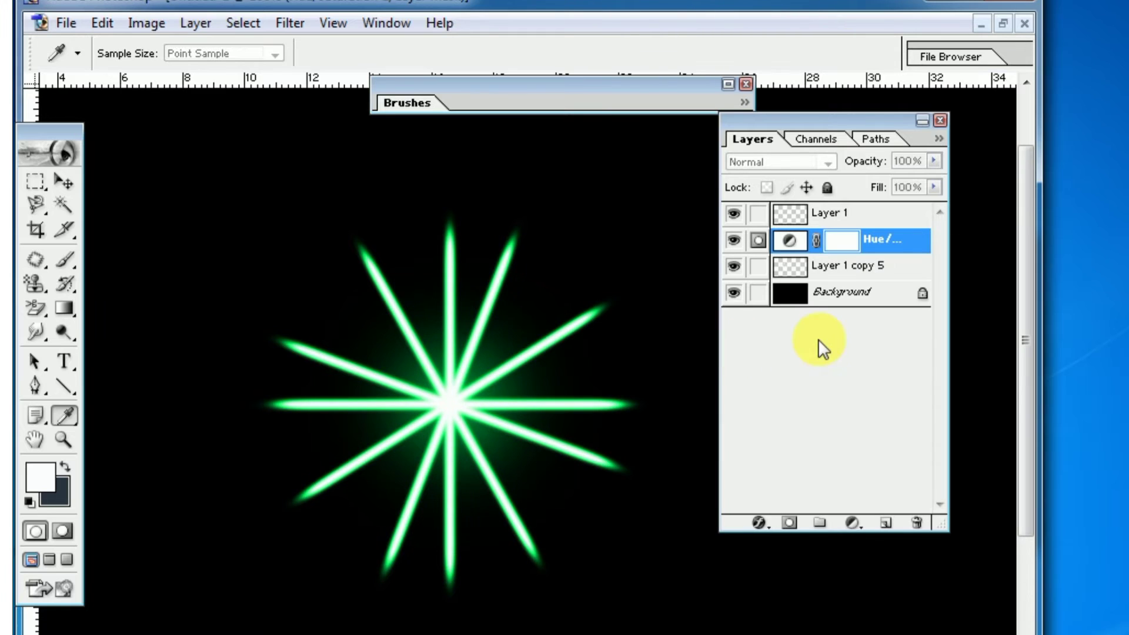
pyautogui.click(712, 3)
pyautogui.click(698, 248)
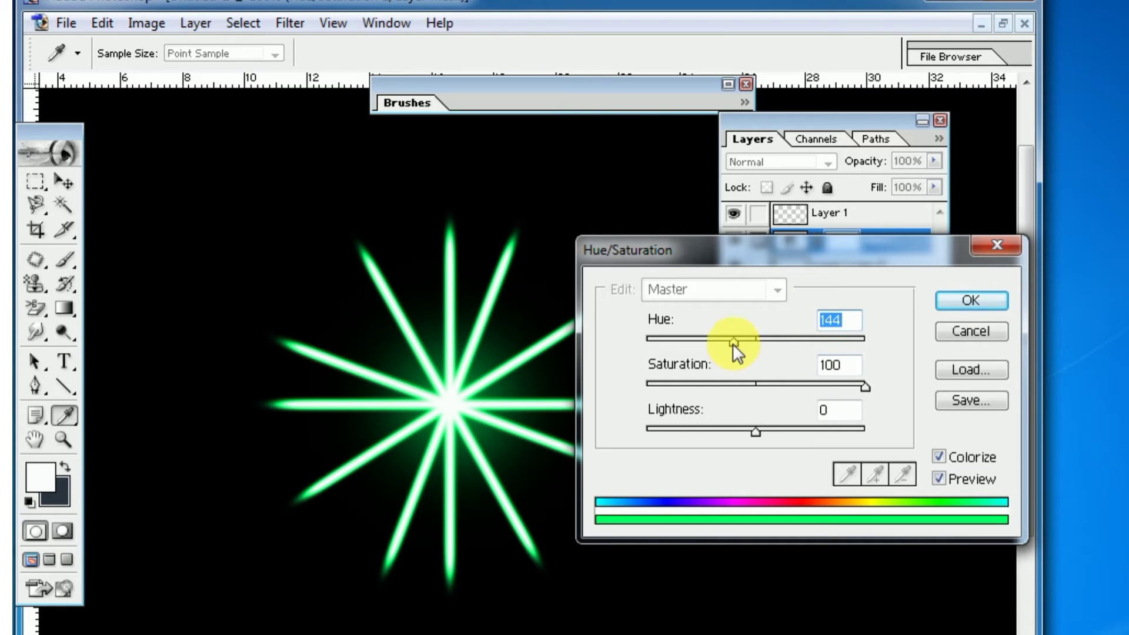
# Set the hue to 254 for a blue-violet starburst and apply the Hue/Saturation adjustment
pyautogui.moveTo(733, 343); pyautogui.dragTo(799, 342)
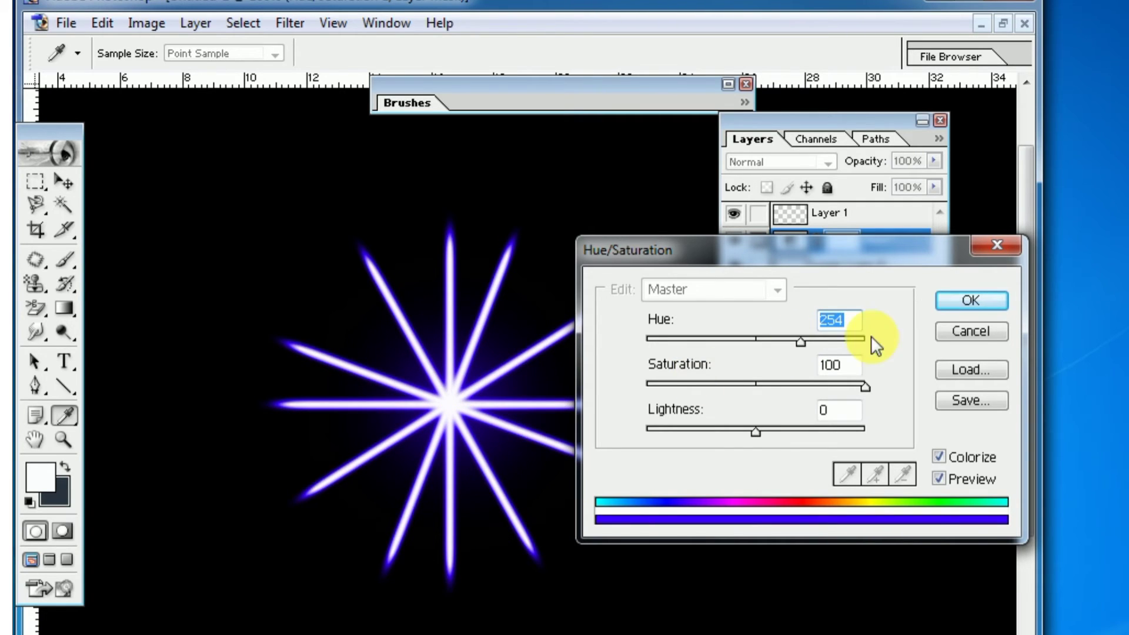
pyautogui.click(970, 300)
pyautogui.press('b')
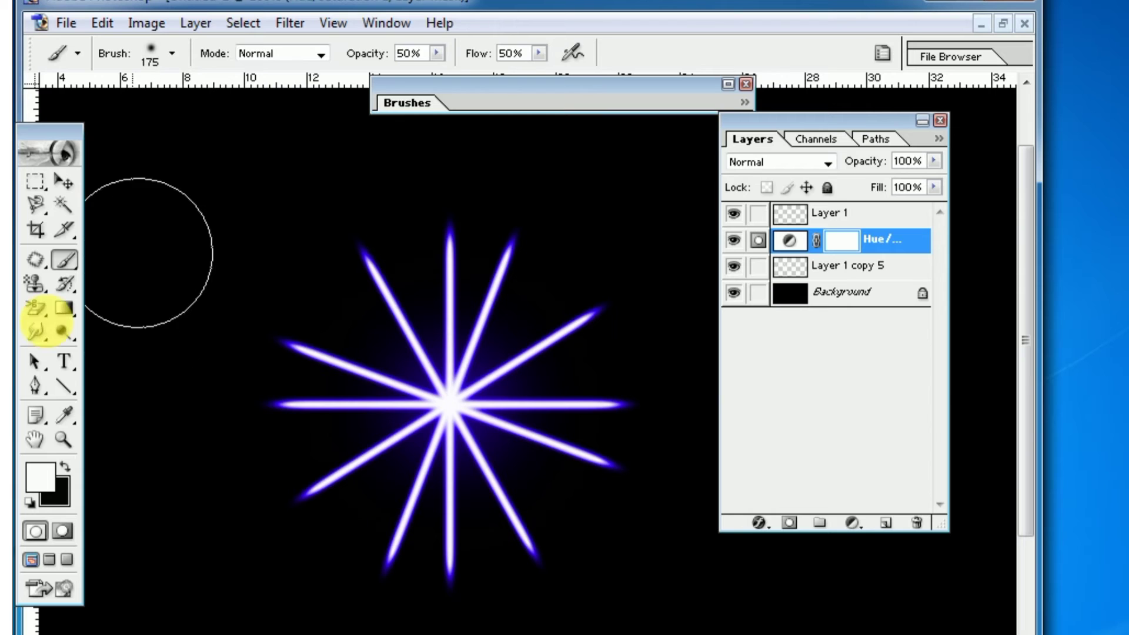
# Hide Layer 1, the Hue/Saturation layer and the Background, leaving only the starburst on Layer 1 copy 5 visible
pyautogui.click(821, 221)
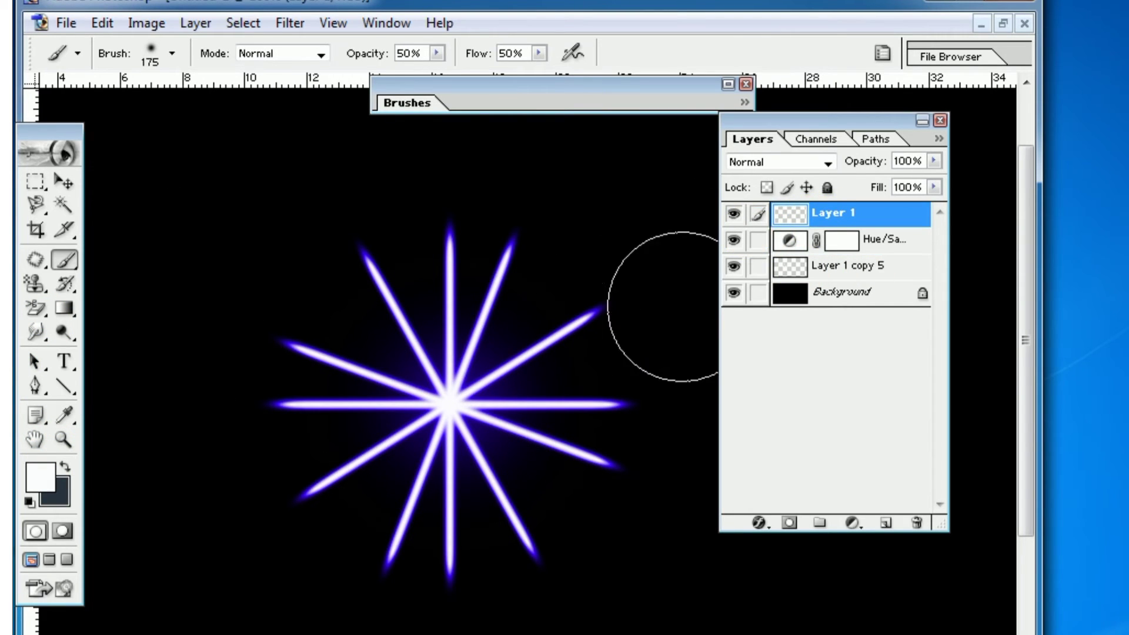
pyautogui.click(735, 268)
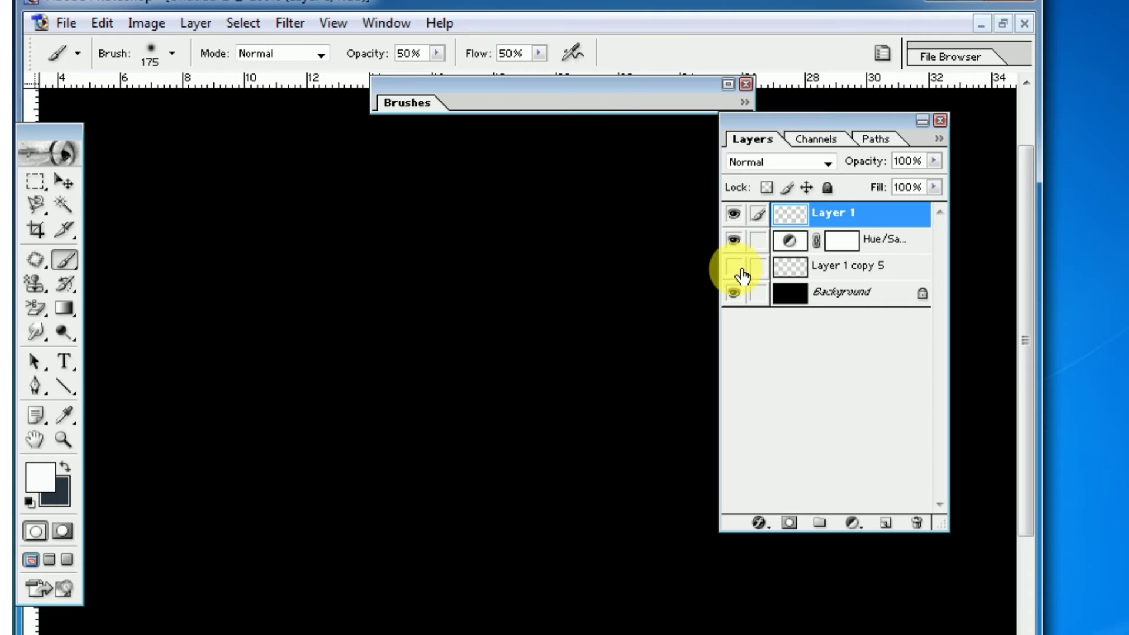
pyautogui.click(735, 268)
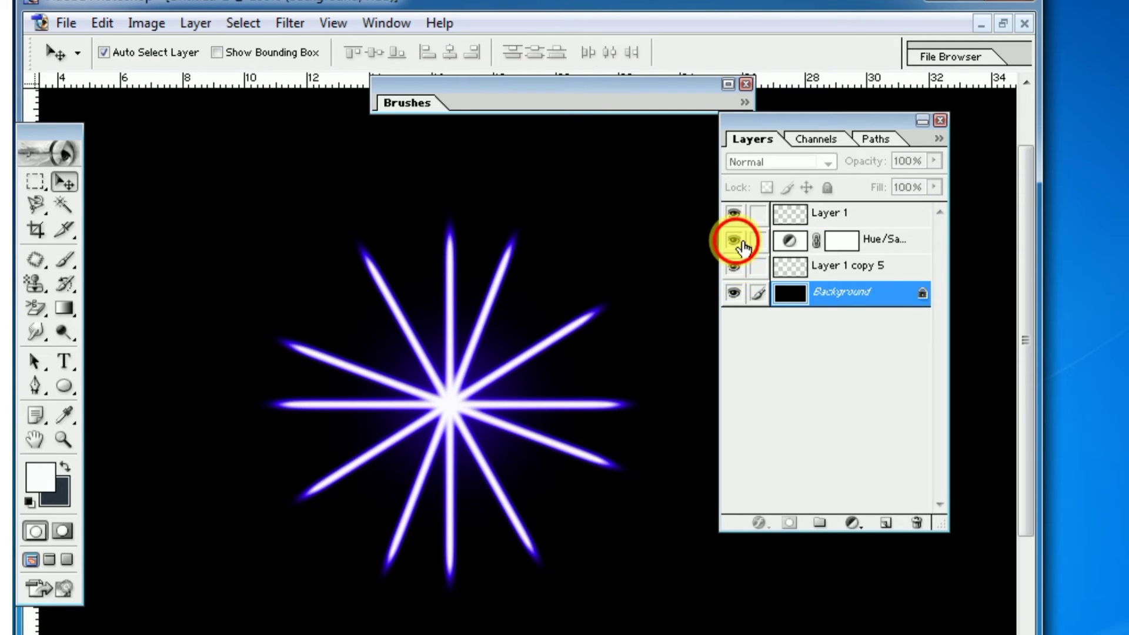
pyautogui.click(734, 241)
pyautogui.click(735, 213)
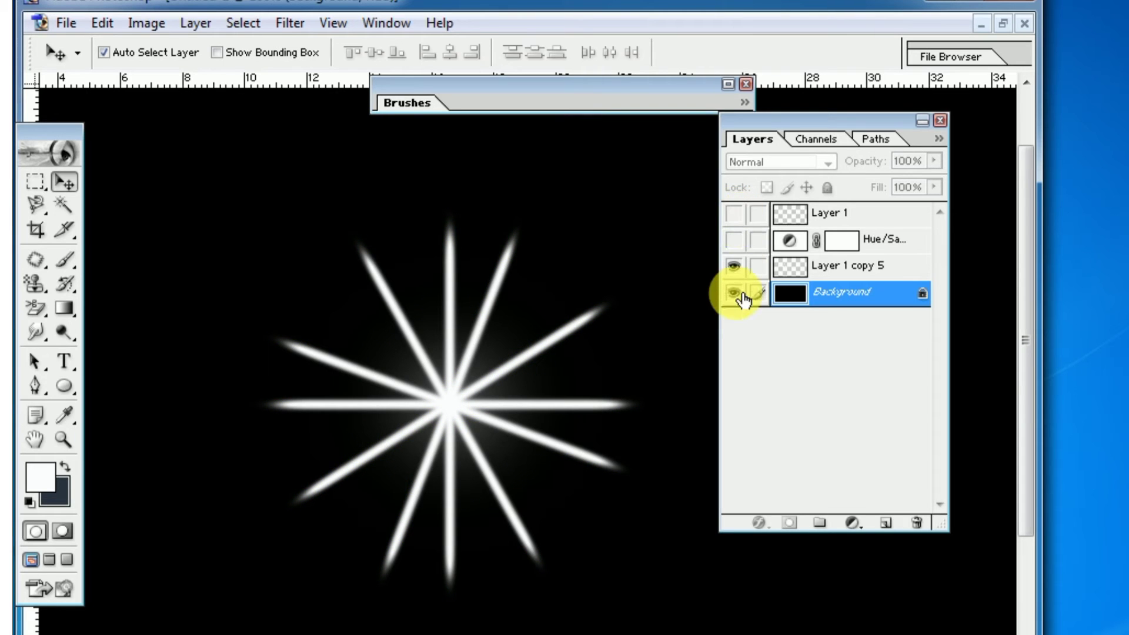
pyautogui.click(736, 293)
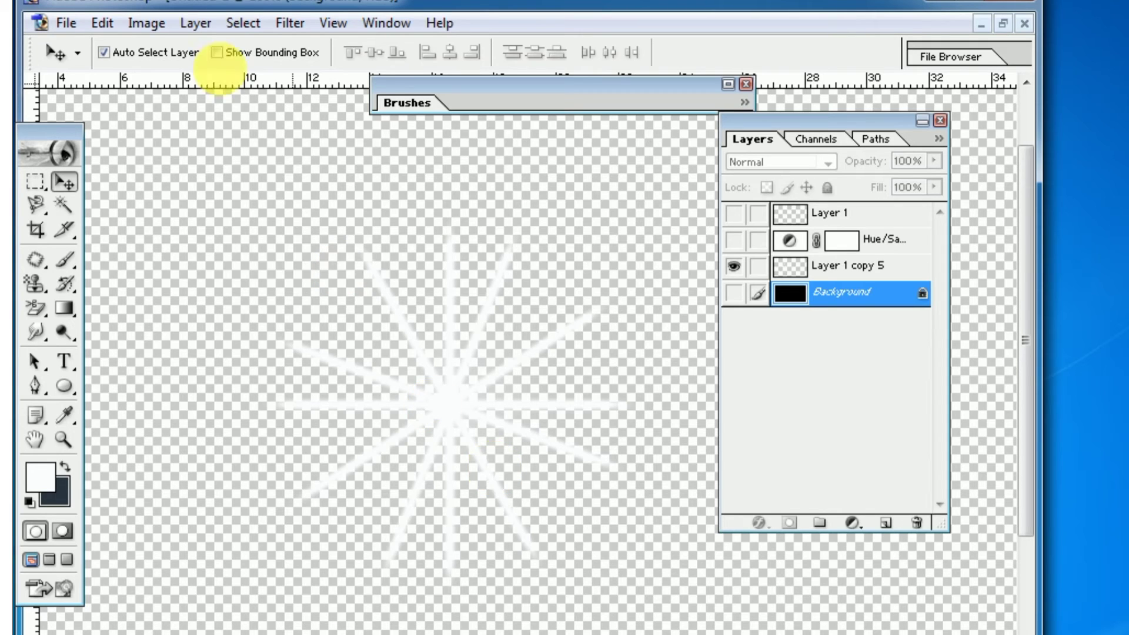
pyautogui.click(158, 27)
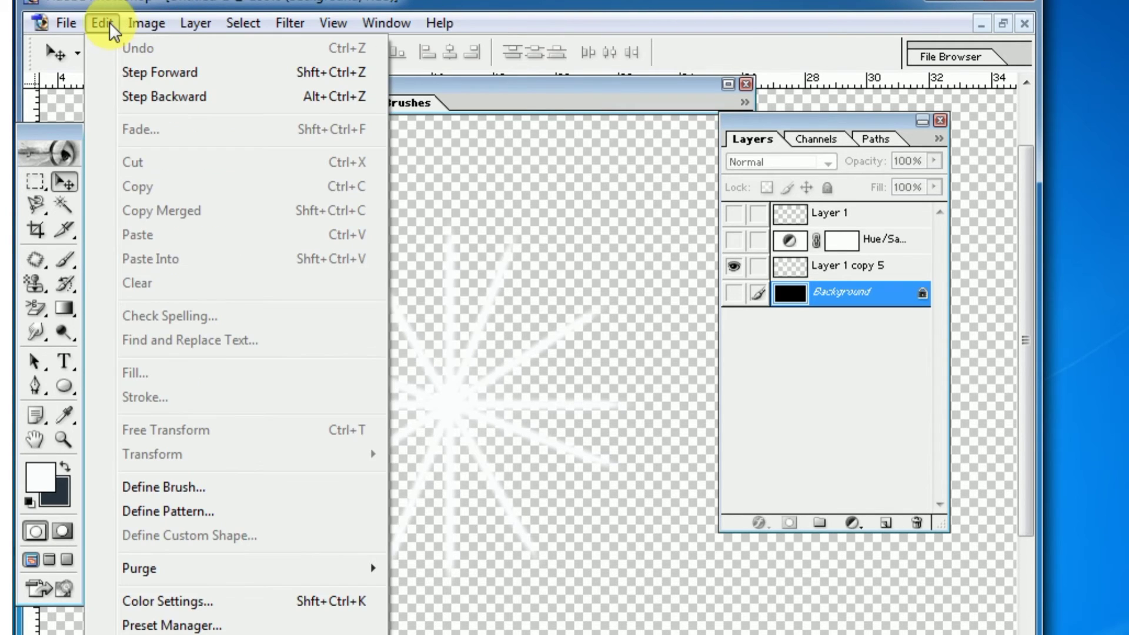
pyautogui.moveTo(42, 31)
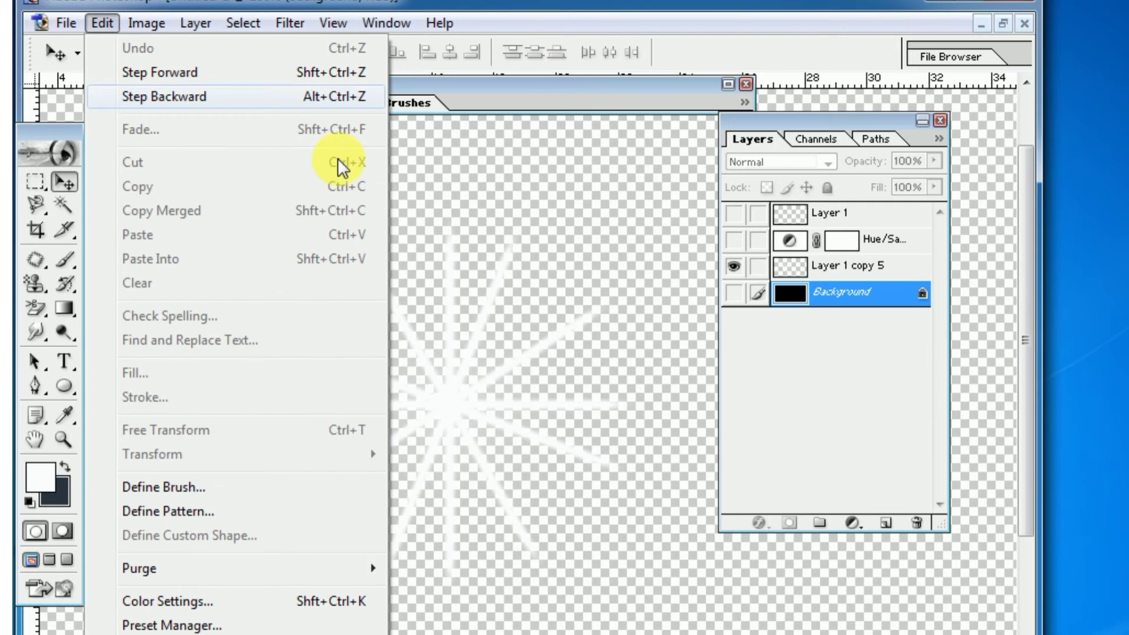
pyautogui.click(487, 227)
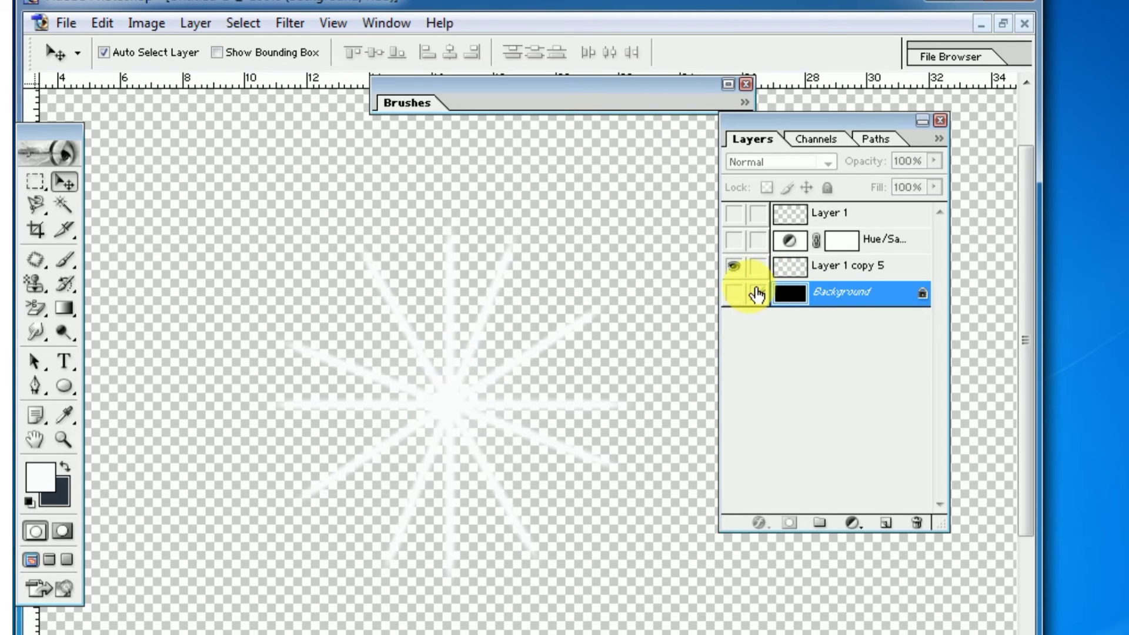
pyautogui.click(734, 293)
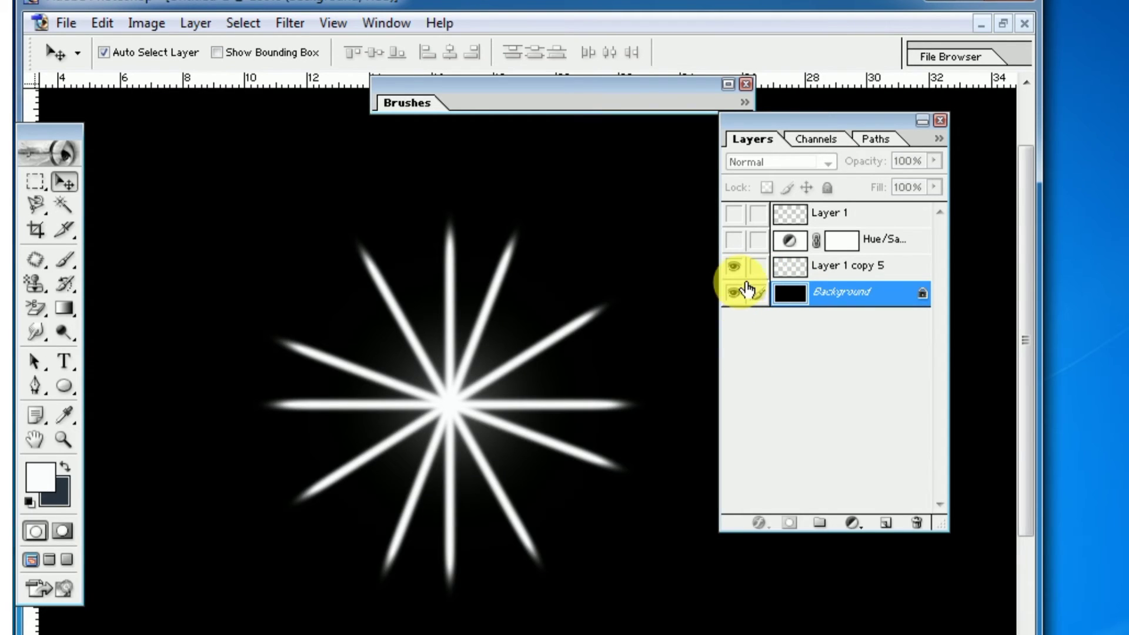
pyautogui.click(737, 290)
# Invert the colours of the starburst on Layer 1 copy 5 so its rays turn black
pyautogui.click(801, 272)
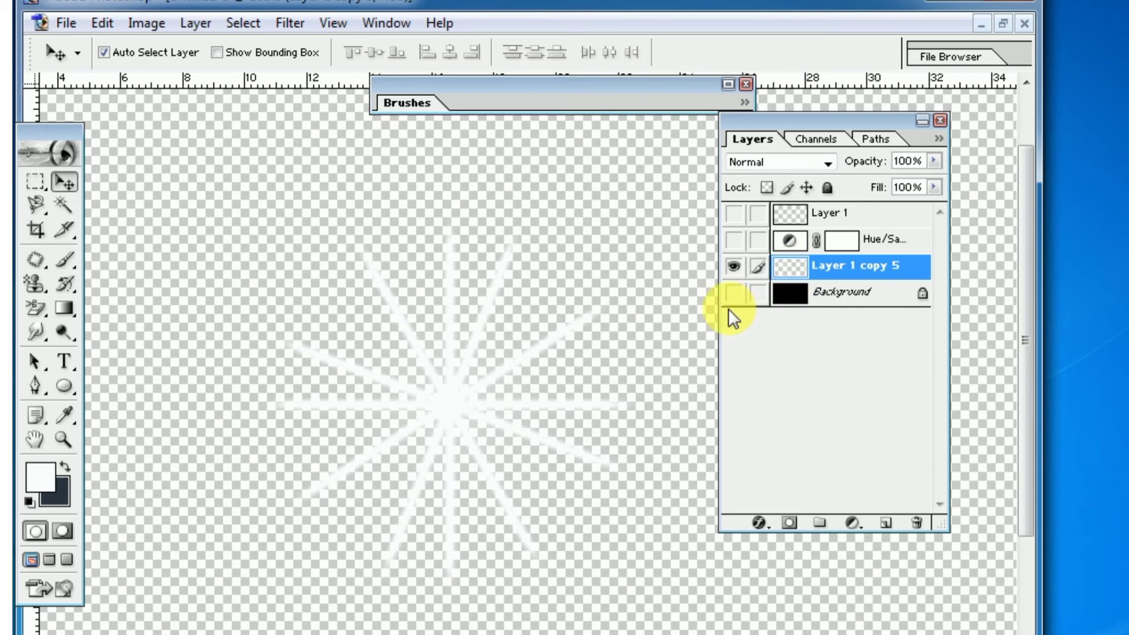
pyautogui.click(148, 23)
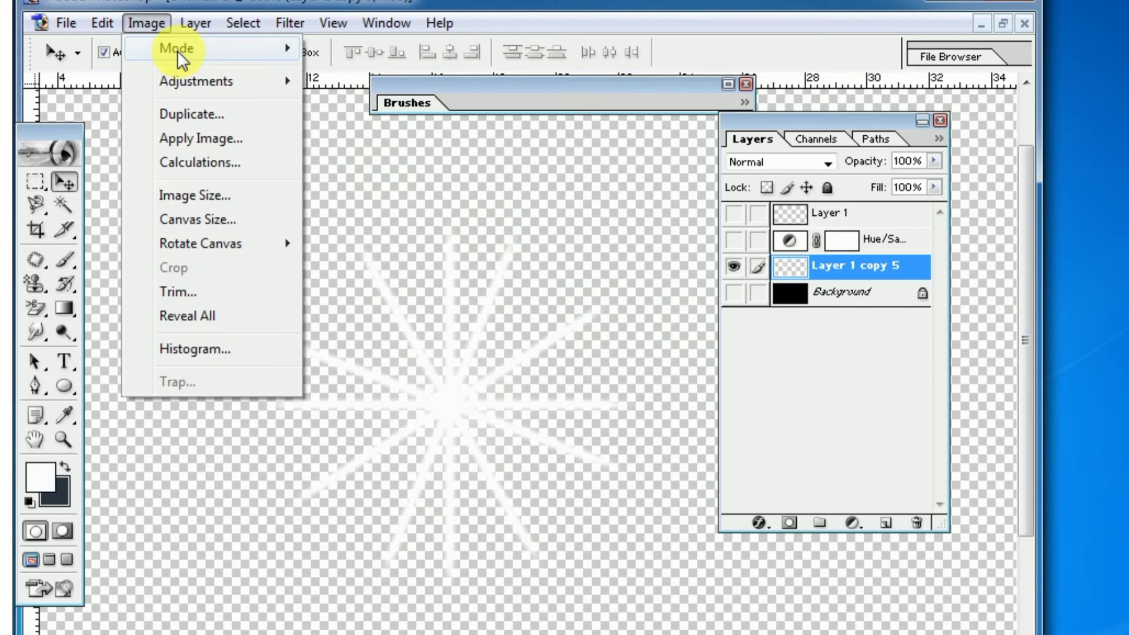
pyautogui.moveTo(185, 80)
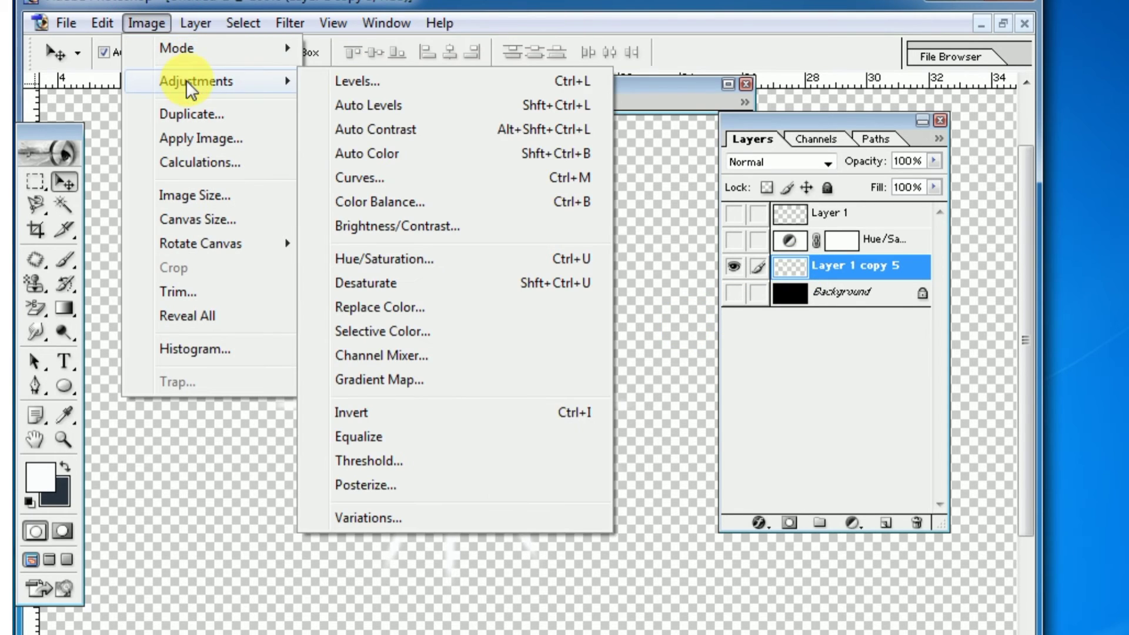
pyautogui.click(541, 411)
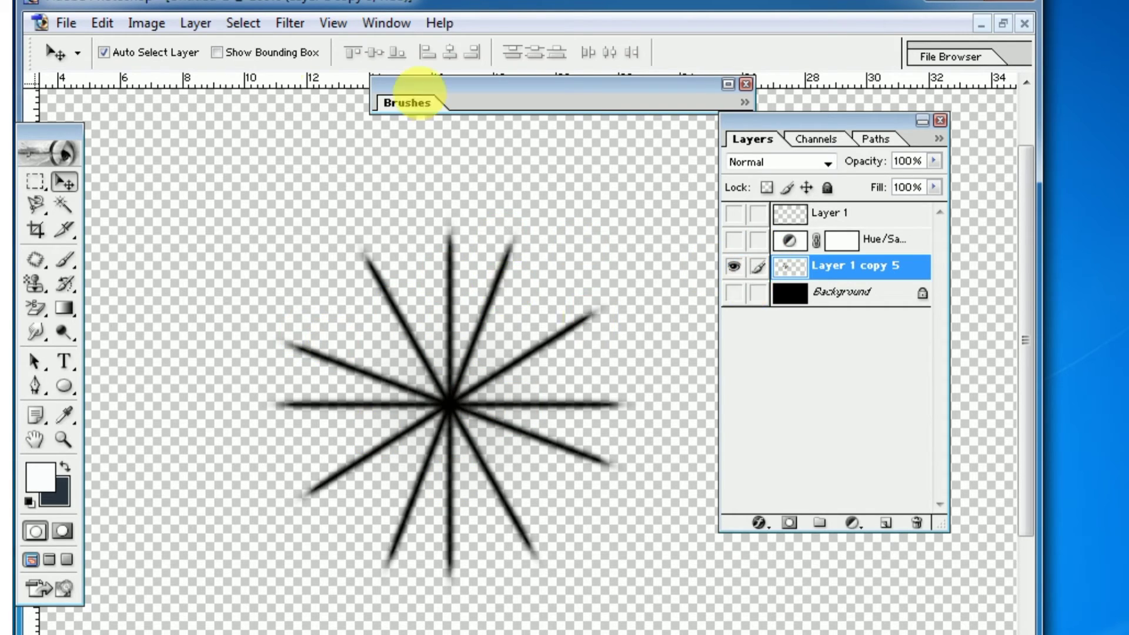
# Define the black starburst as a new brush, accepting the suggested name
pyautogui.click(101, 26)
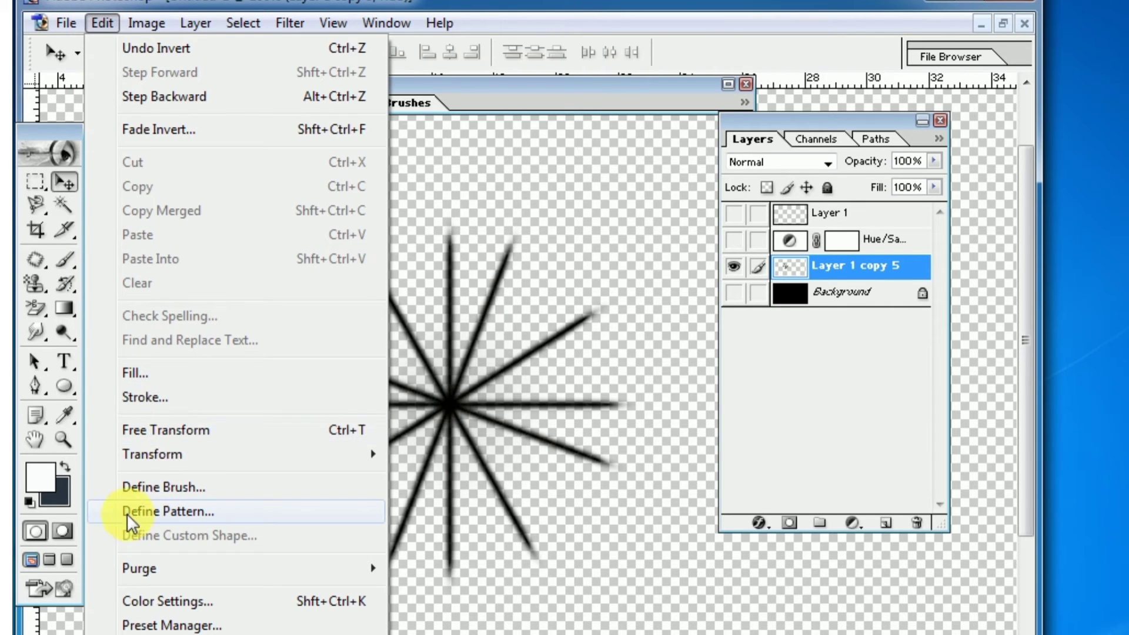
pyautogui.click(151, 487)
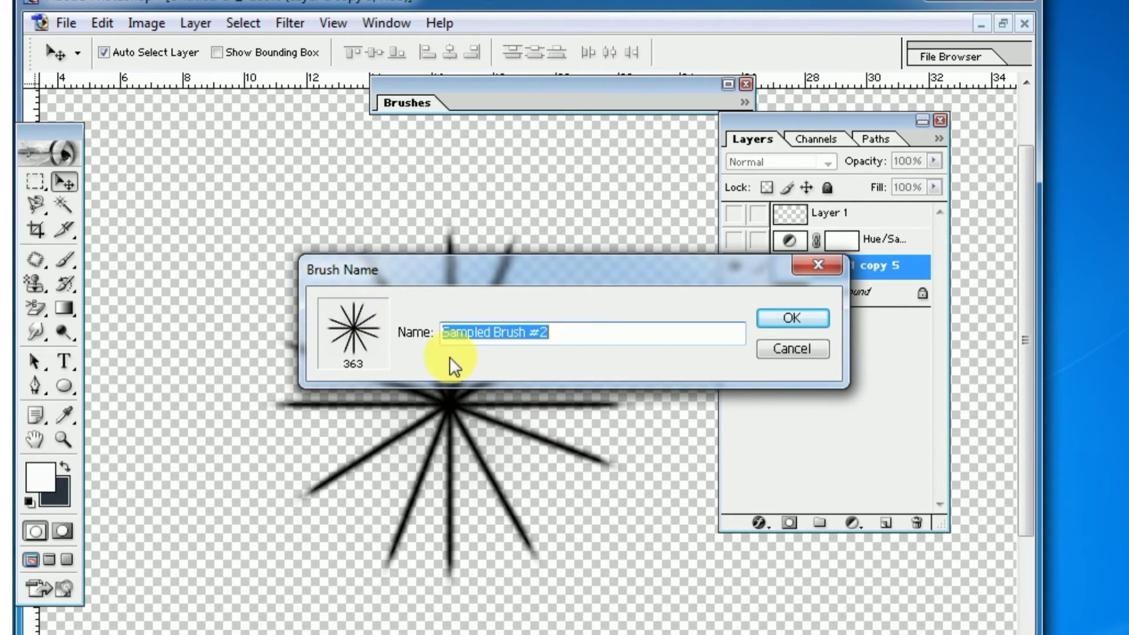
pyautogui.click(795, 320)
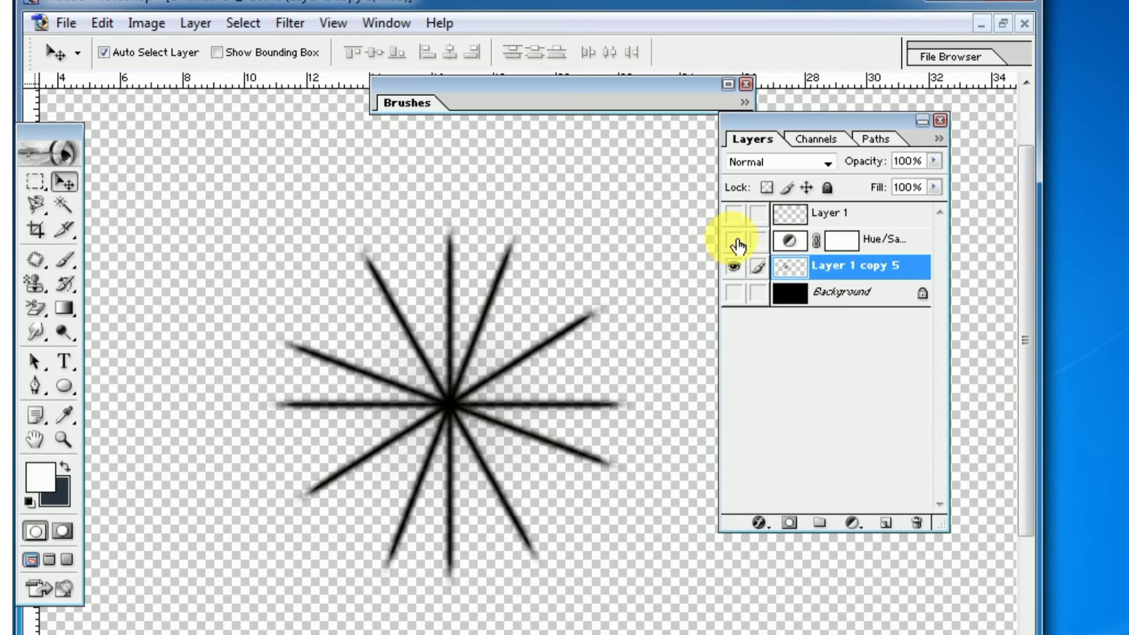
# Show the Hue/Saturation layer, Layer 1 and the Background again, and undo the starburst's inversion
pyautogui.click(735, 239)
pyautogui.click(736, 214)
pyautogui.click(736, 293)
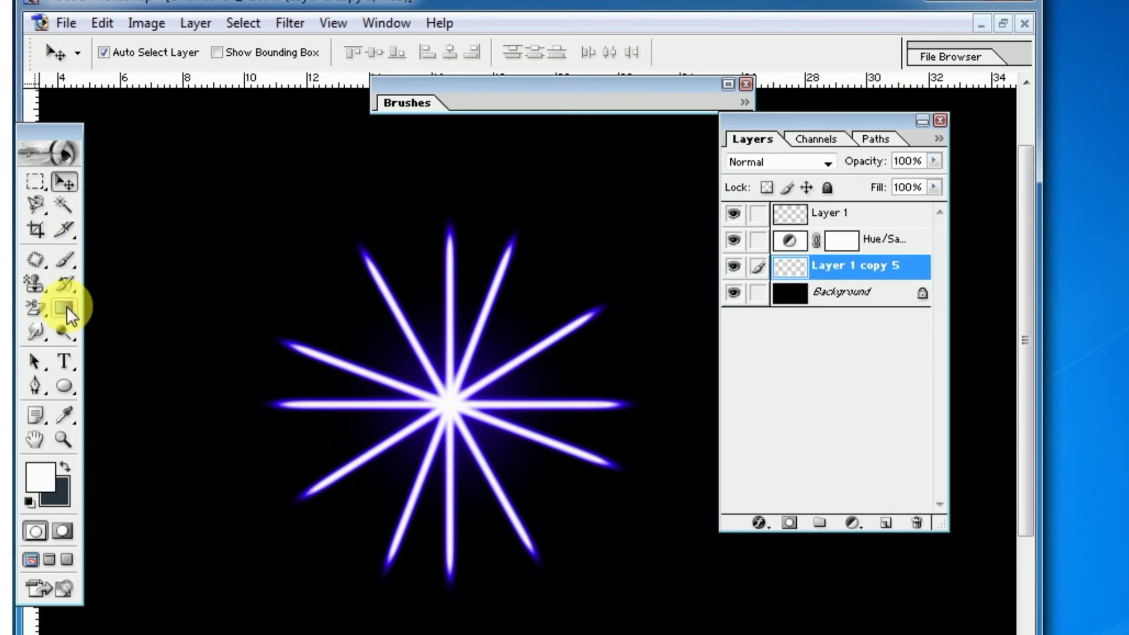
# Choose the starburst tip Sampled Brush #2 for the Brush tool
pyautogui.click(66, 259)
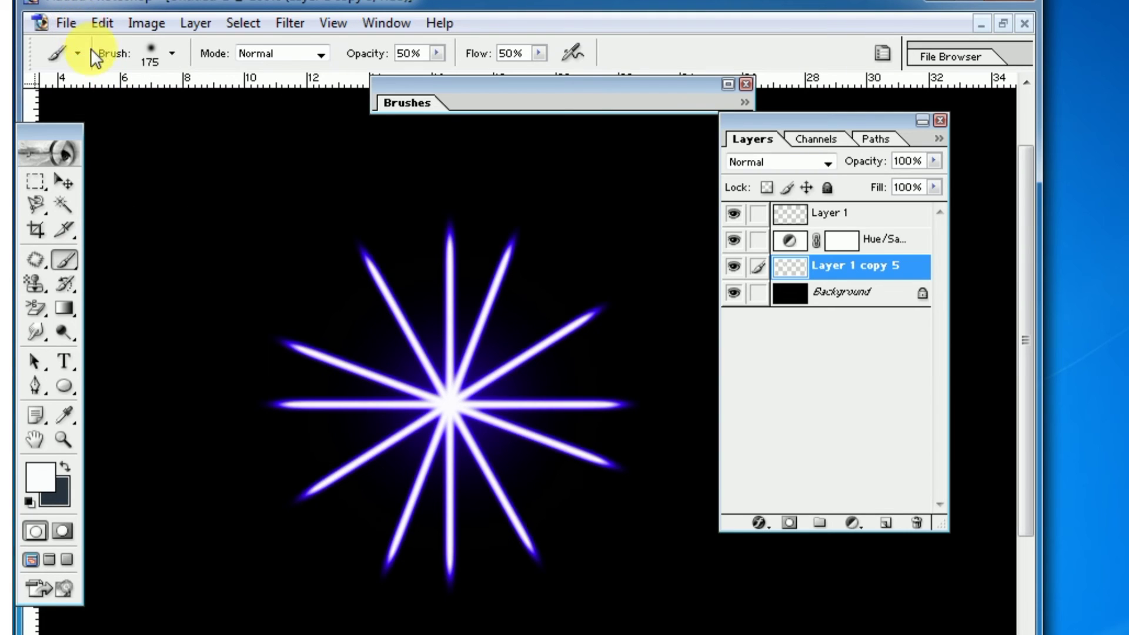
pyautogui.click(171, 53)
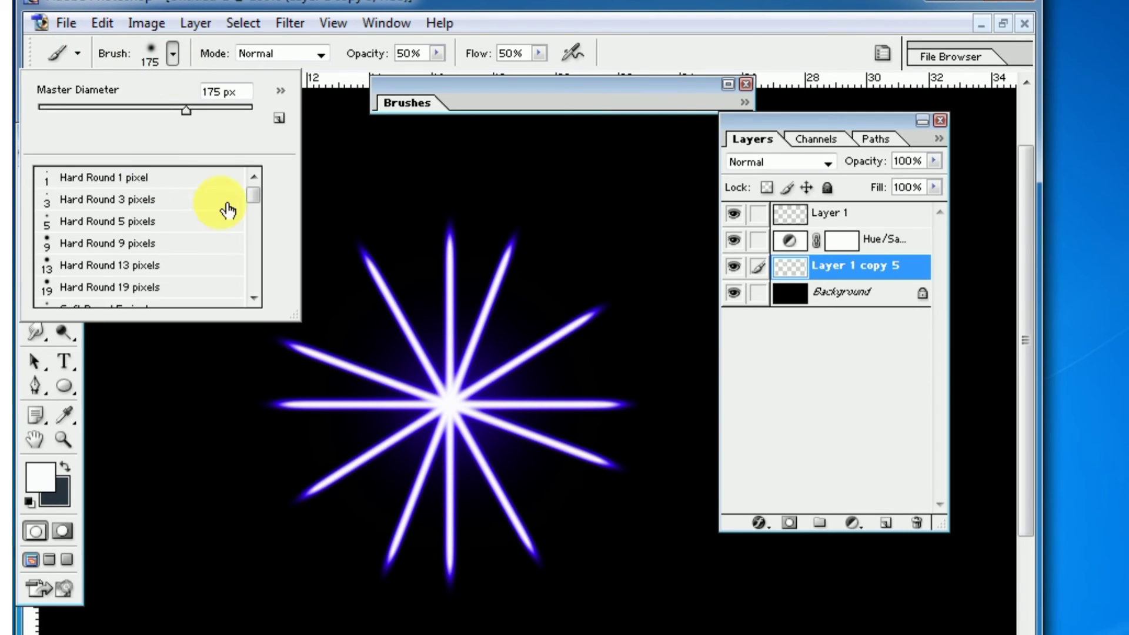
pyautogui.moveTo(252, 196); pyautogui.dragTo(260, 308)
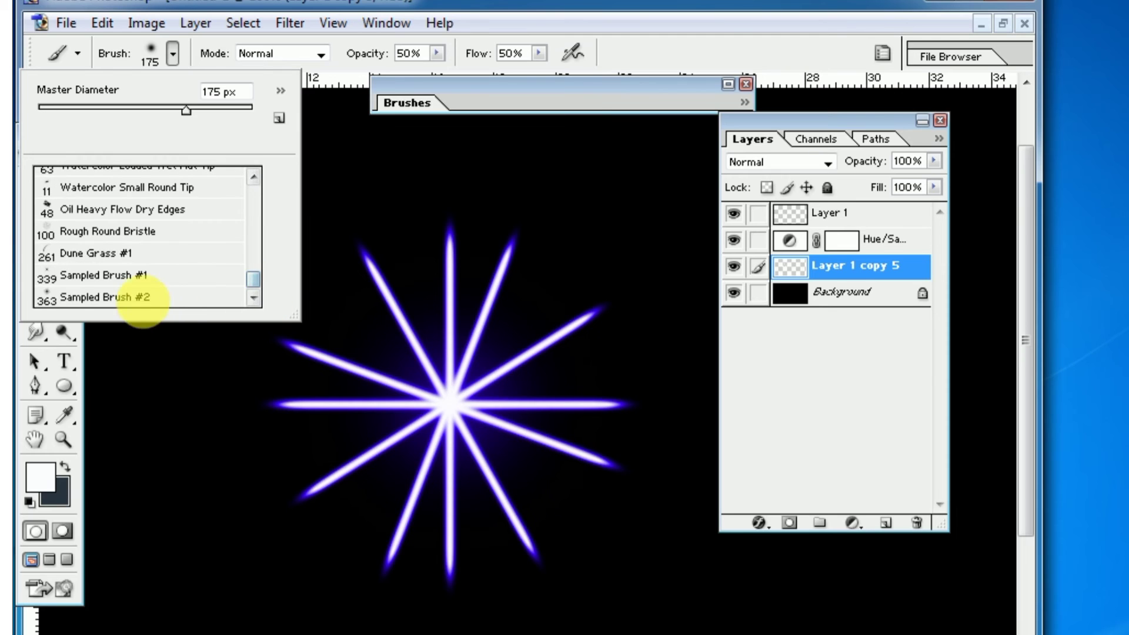
pyautogui.click(143, 297)
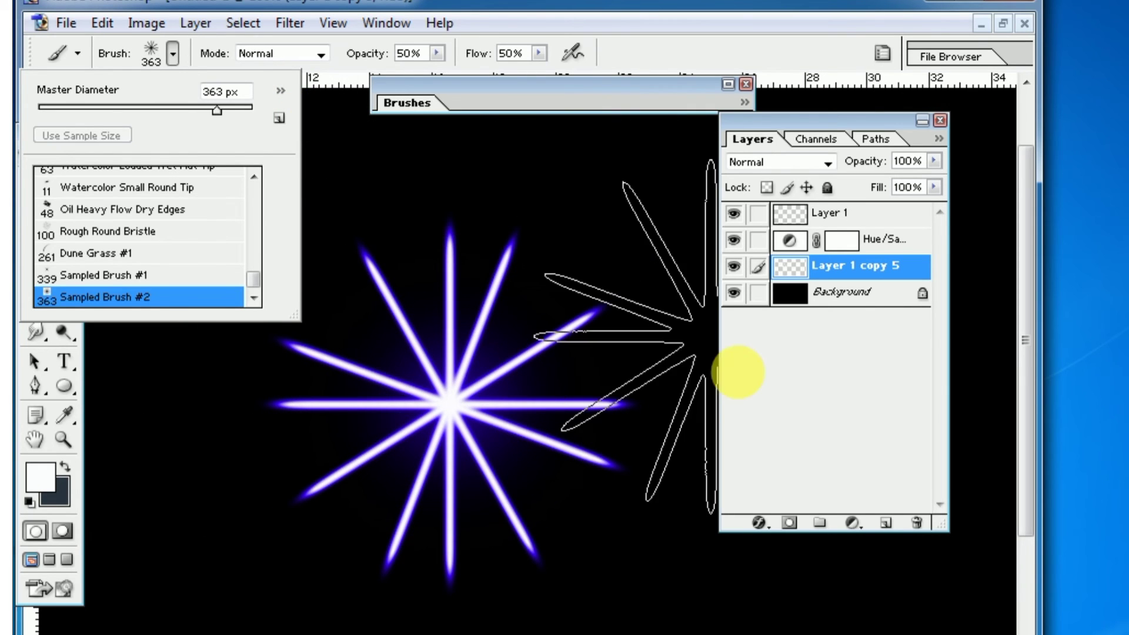
# Stamp four faint starbursts around the central one at 50% opacity and flow, at its lower right, upper left, upper right and lower left
pyautogui.click(667, 541)
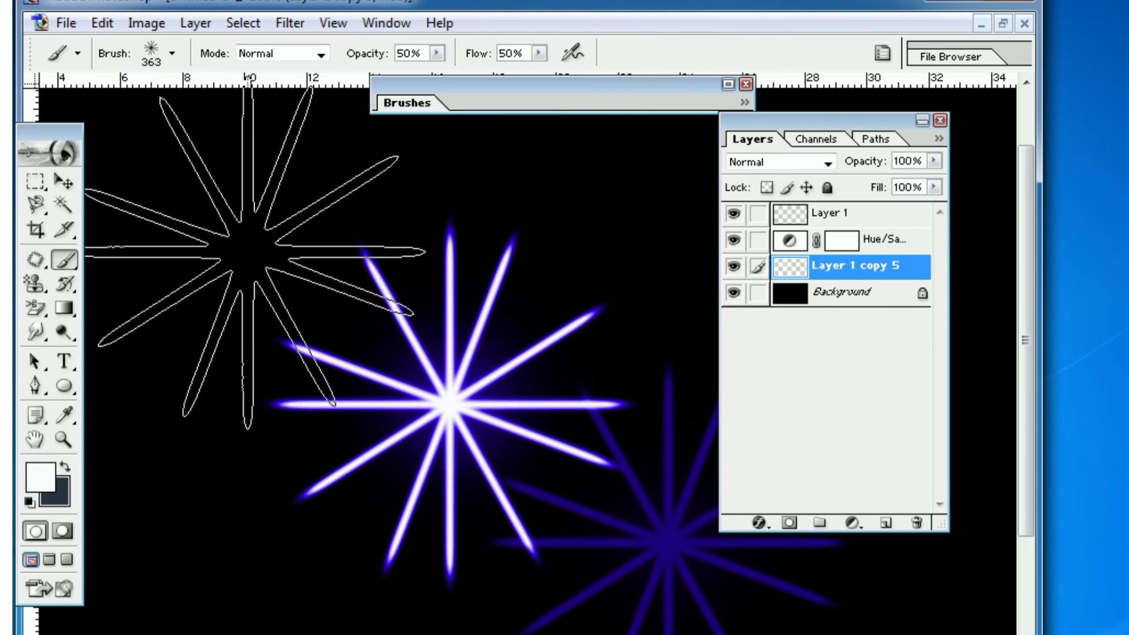
pyautogui.click(244, 241)
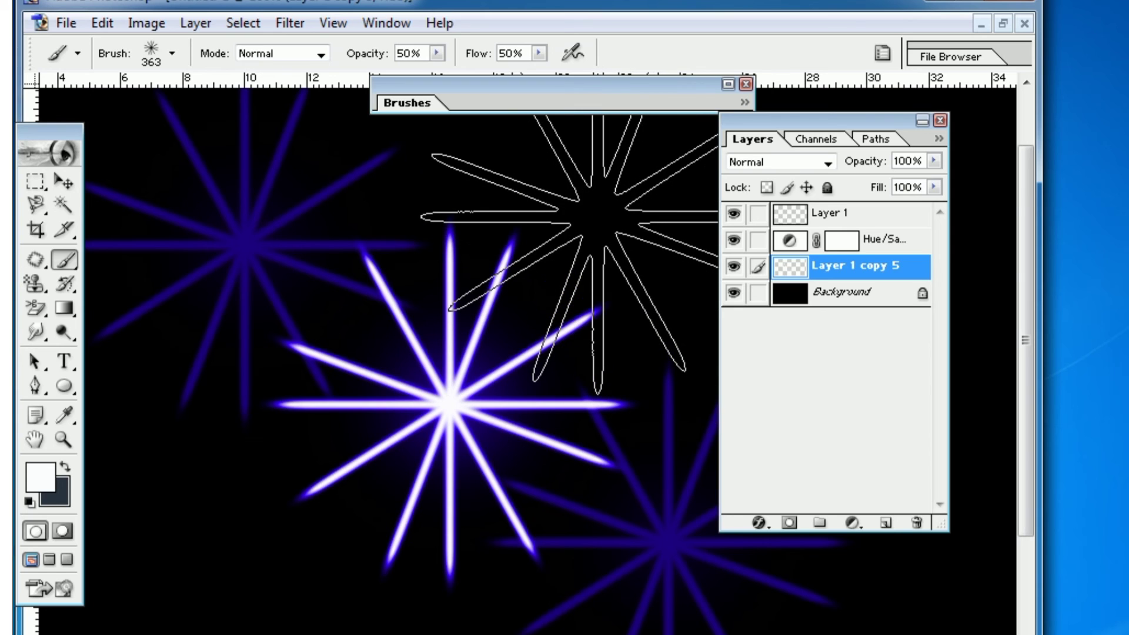
pyautogui.click(592, 210)
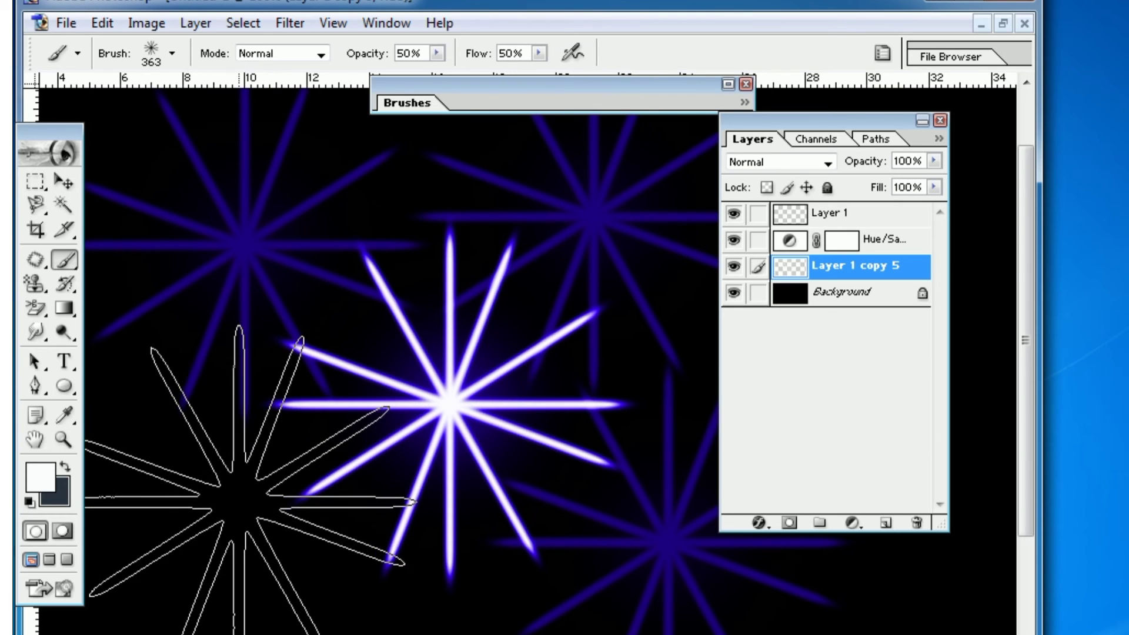
pyautogui.click(233, 499)
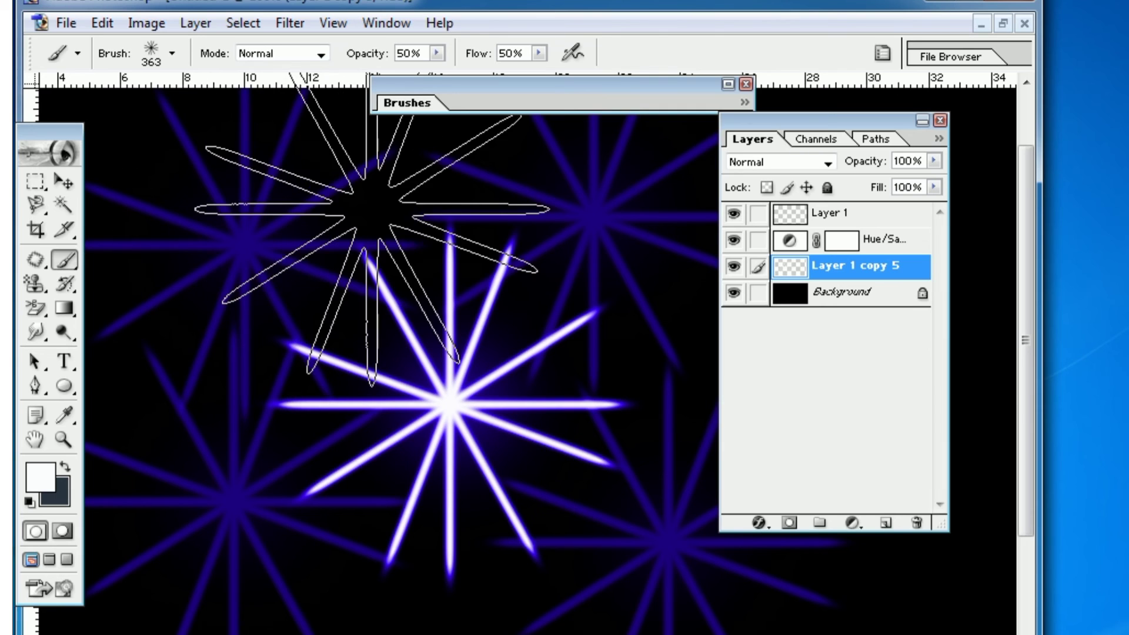
# Set the brush's opacity and flow to 100% and stamp one bright starburst to the upper left of the central one
pyautogui.click(437, 53)
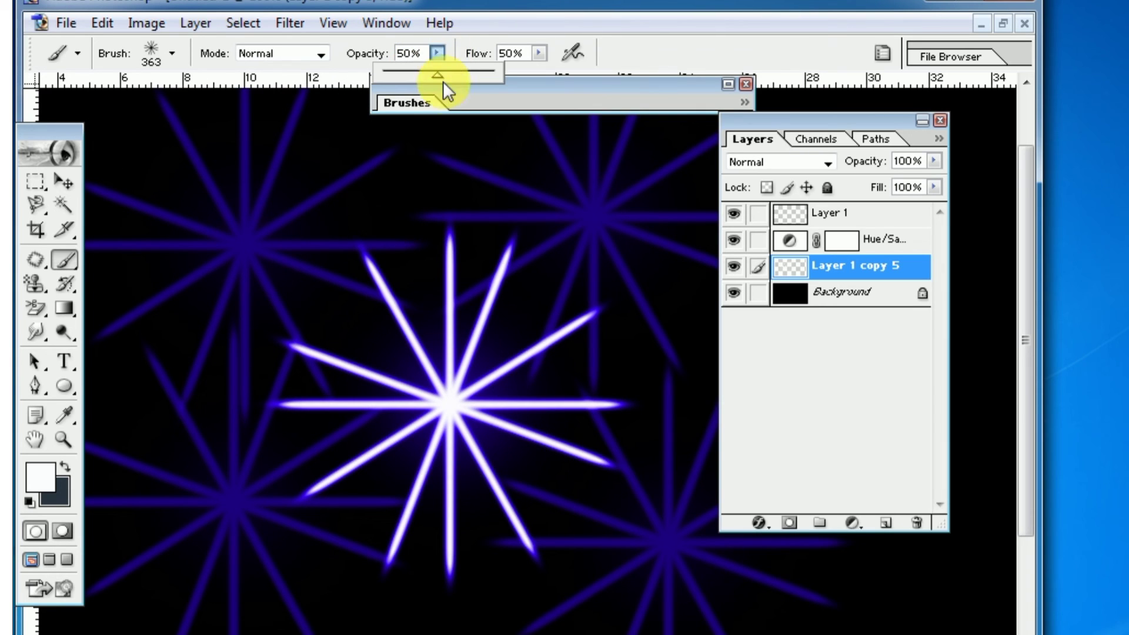
pyautogui.moveTo(439, 75); pyautogui.dragTo(548, 84)
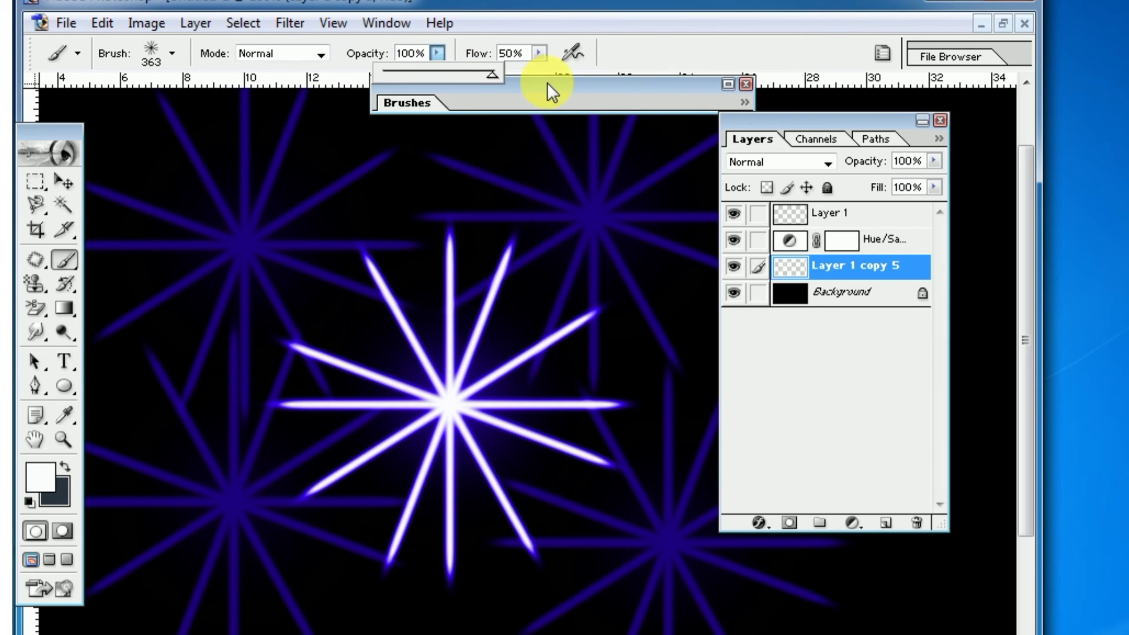
pyautogui.click(538, 54)
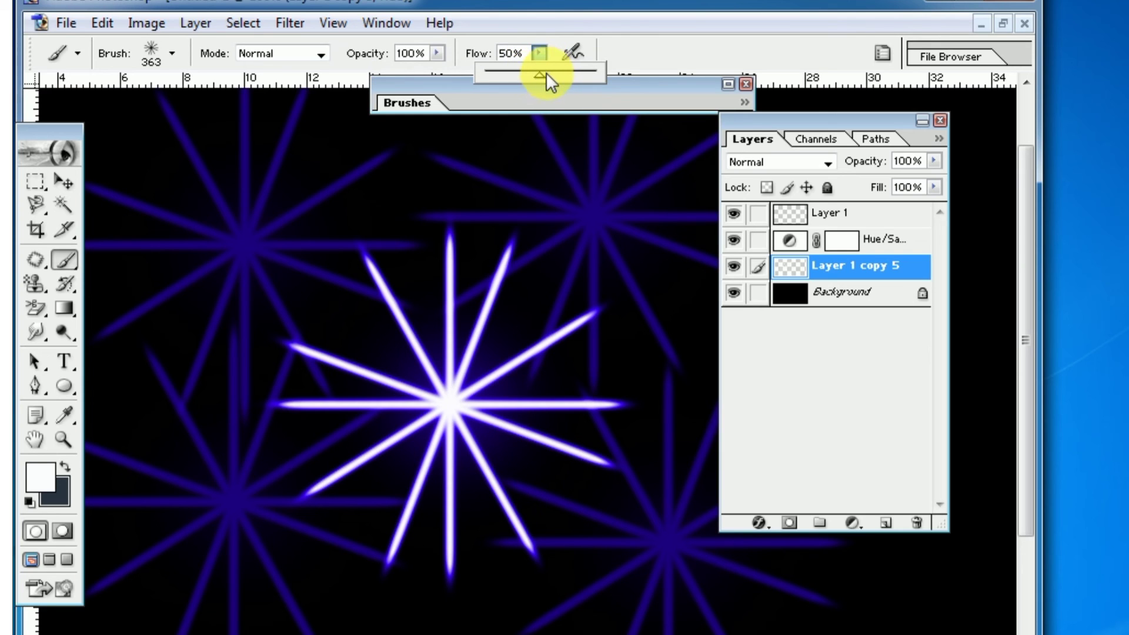
pyautogui.moveTo(545, 74); pyautogui.dragTo(602, 72)
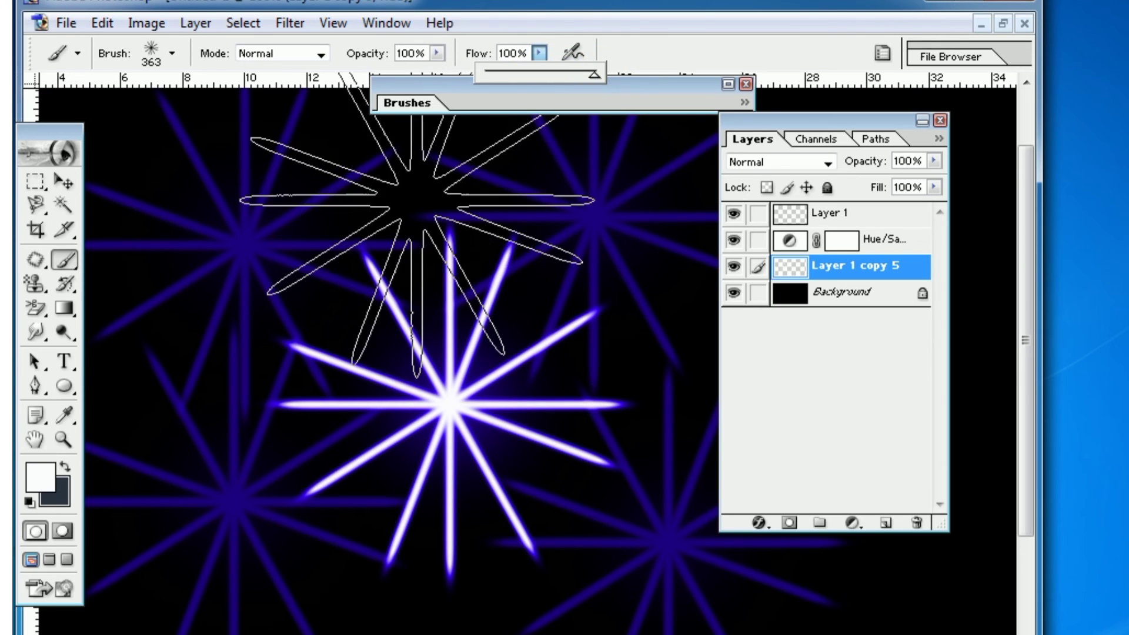
pyautogui.click(356, 194)
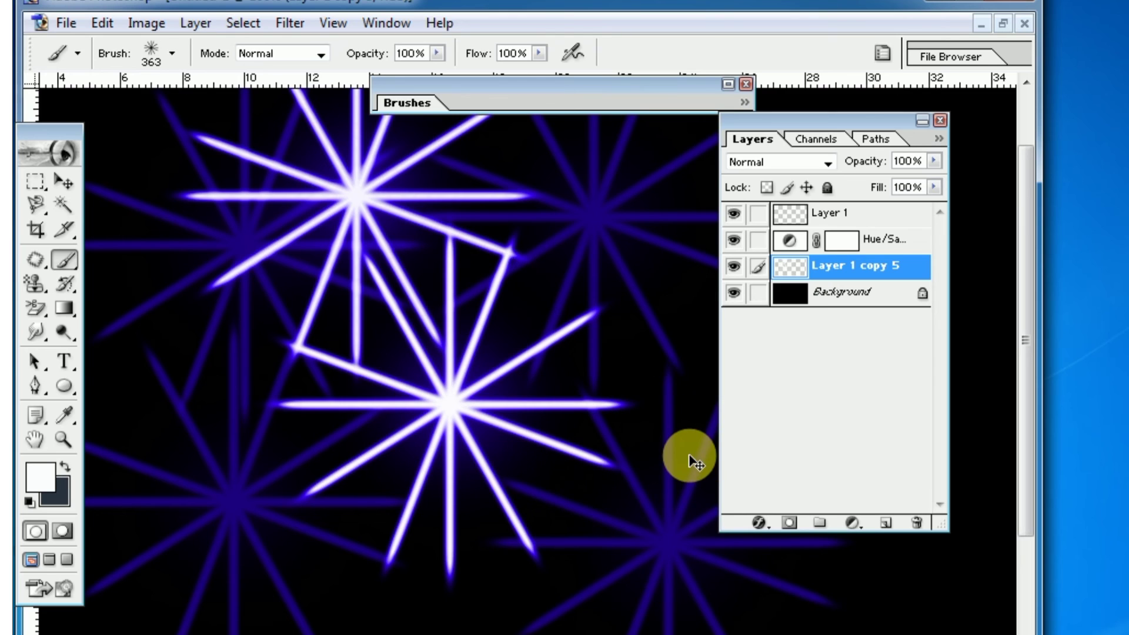
# Undo all five test stamps, leaving only the original central starburst
pyautogui.hotkey('ctrl', 'alt', 'z')
pyautogui.hotkey('ctrl', 'alt', 'z')
pyautogui.hotkey('ctrl', 'alt', 'z')
pyautogui.hotkey('ctrl', 'alt', 'z')
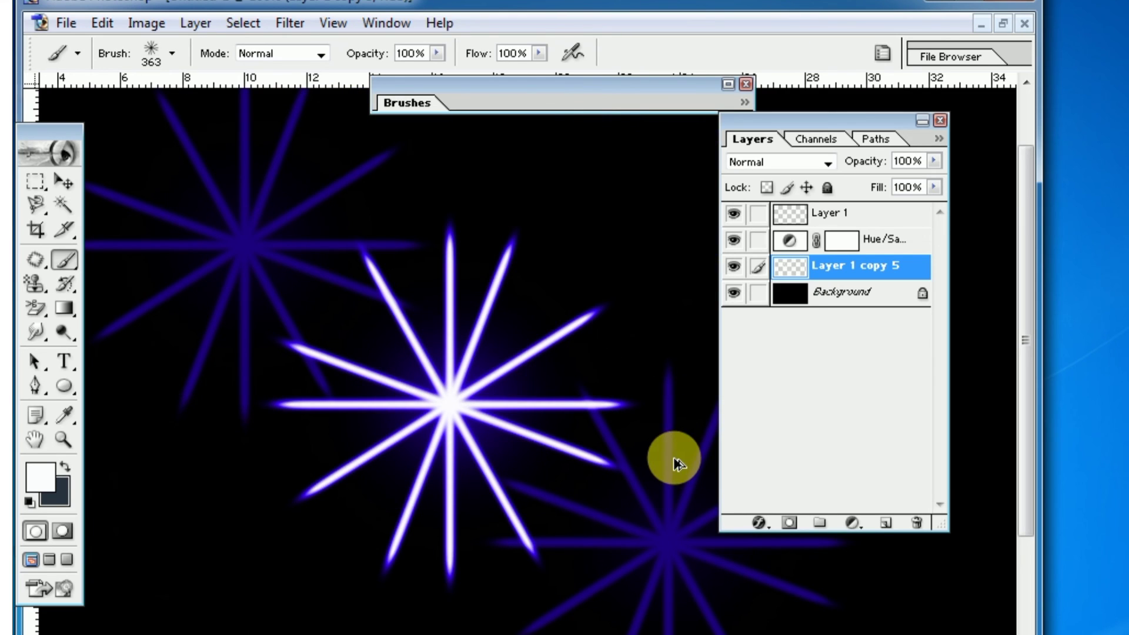
pyautogui.hotkey('ctrl', 'alt', 'z')
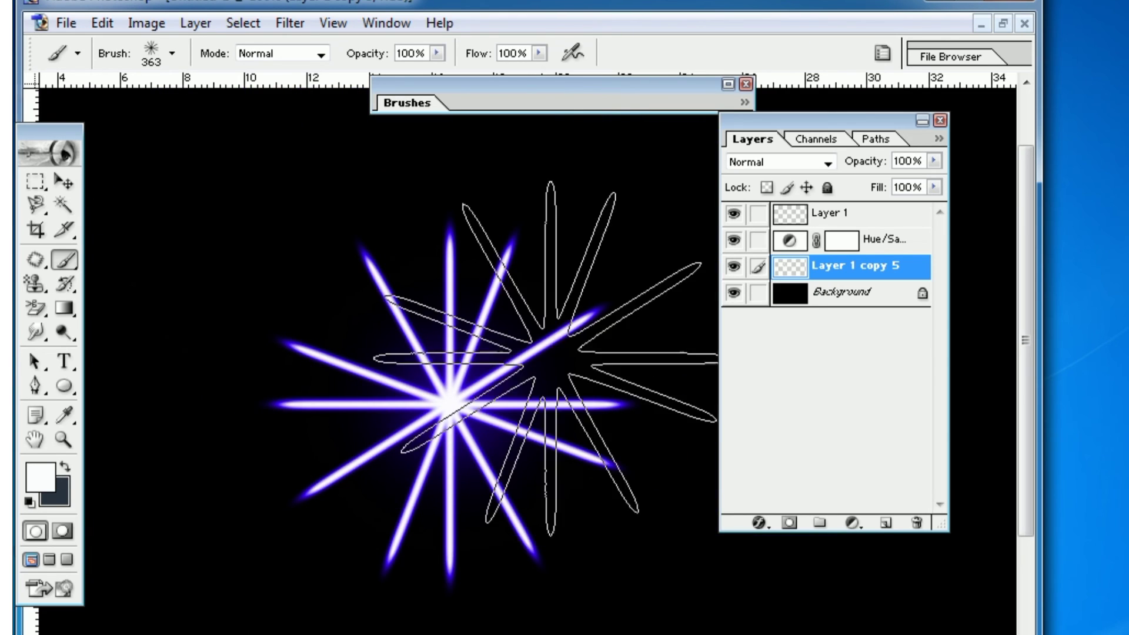
# Save a JPEG copy on the Desktop as Untitled-1 copy.jpg, replacing the existing file, with High quality 8 and progressive format
pyautogui.click(66, 25)
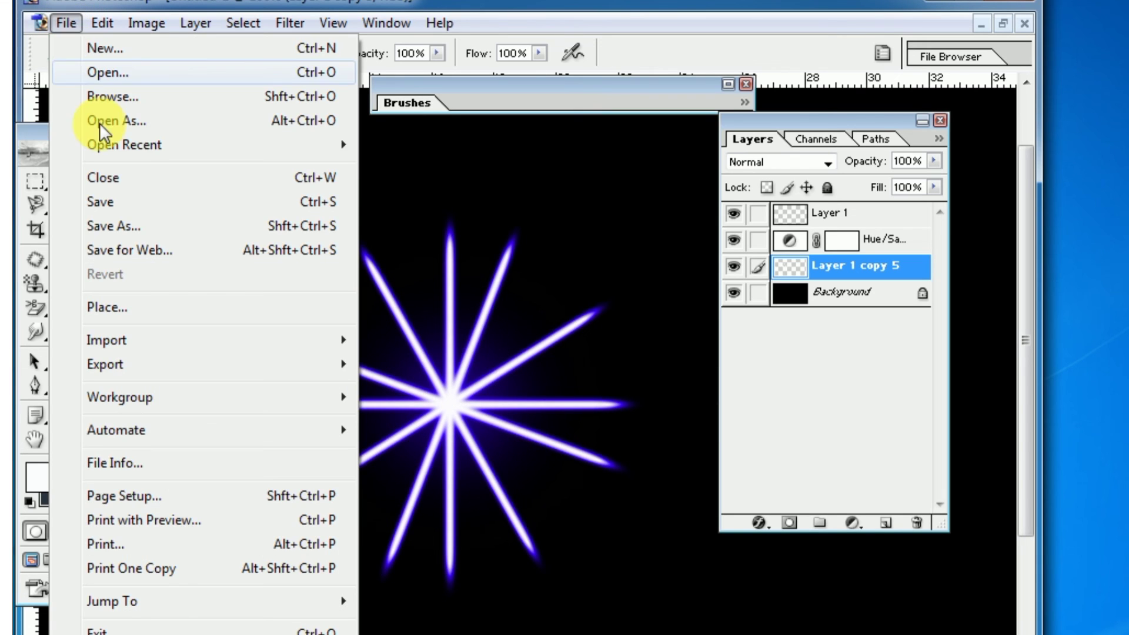
pyautogui.click(110, 226)
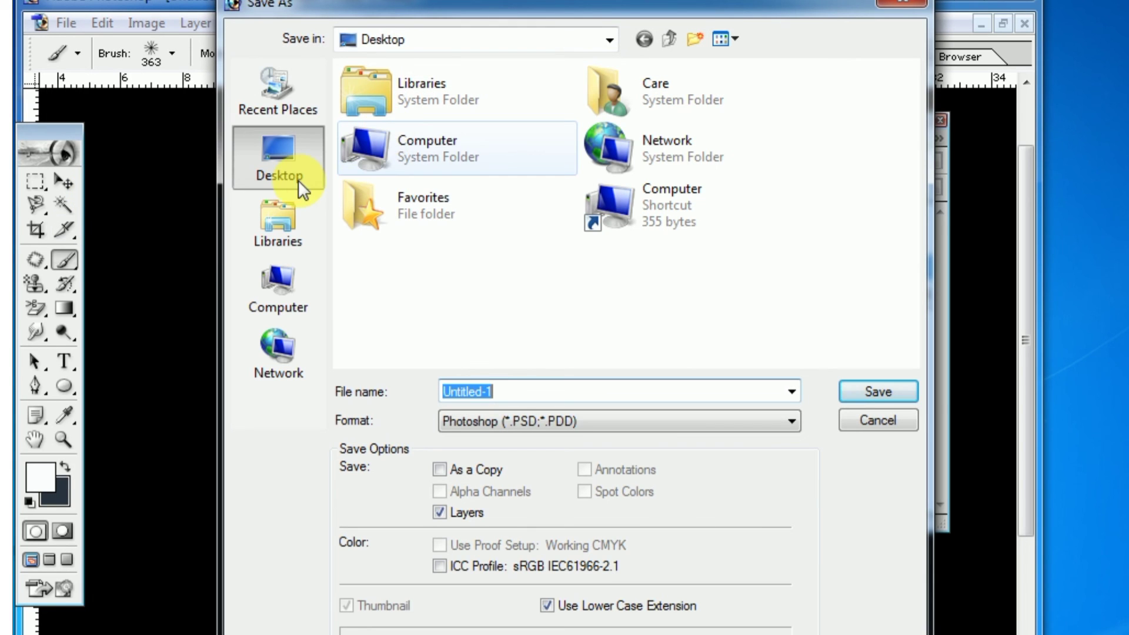
pyautogui.click(789, 426)
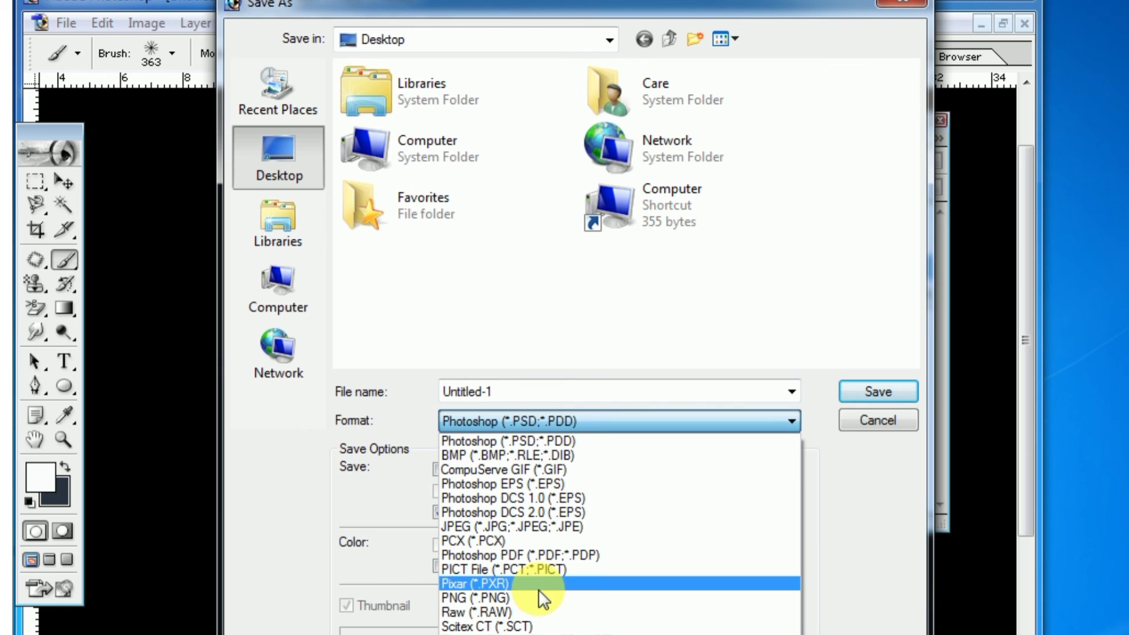
pyautogui.click(523, 528)
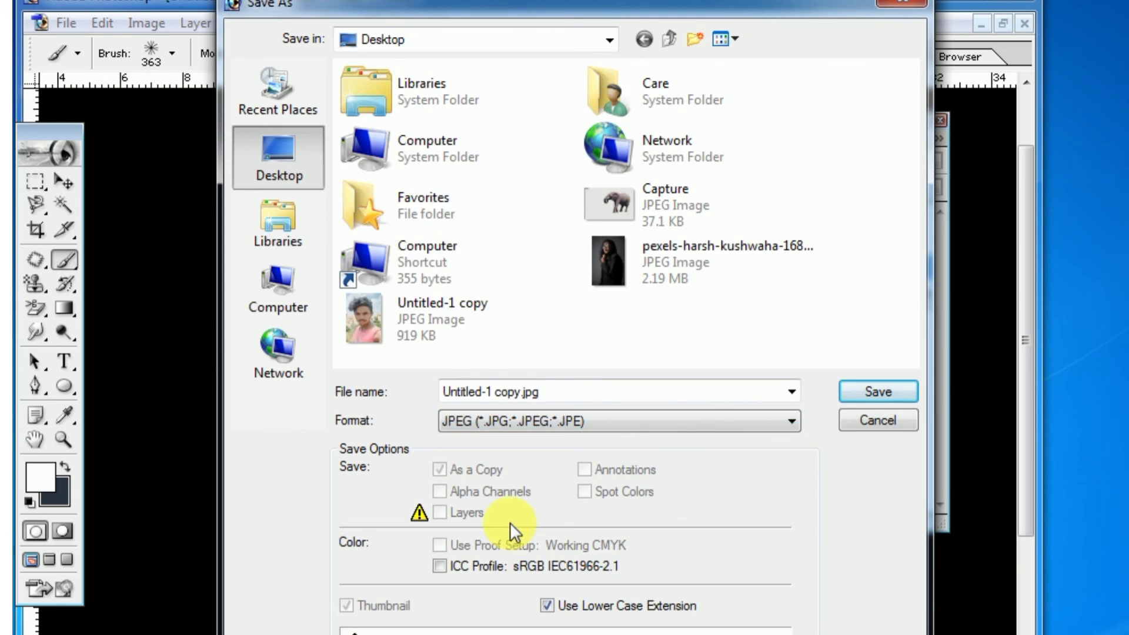
pyautogui.click(887, 390)
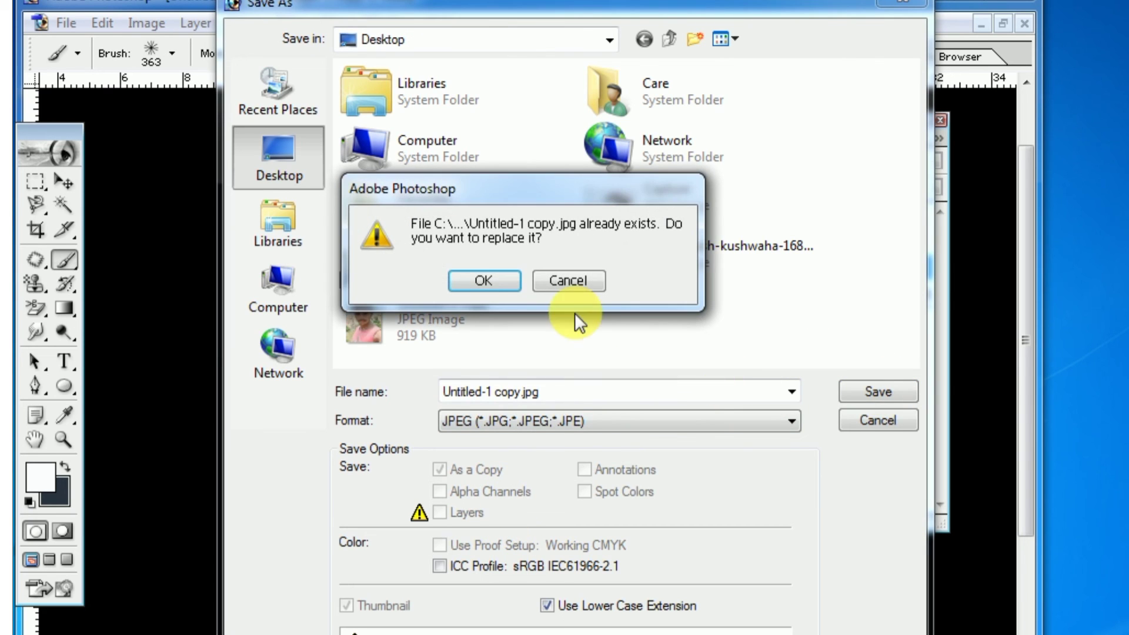
pyautogui.click(456, 280)
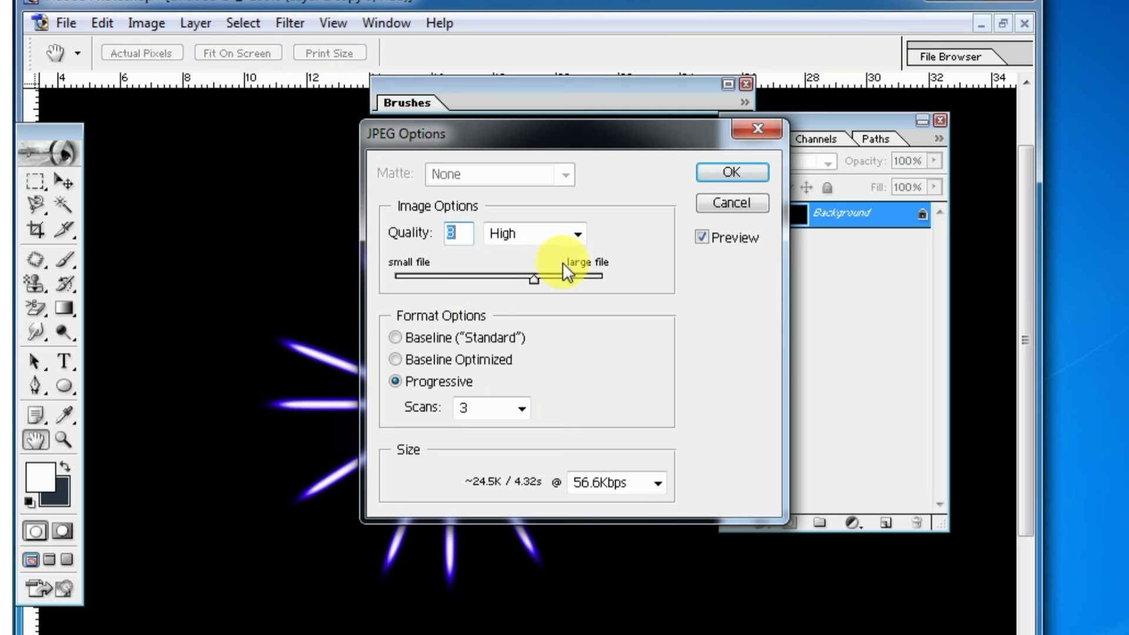
pyautogui.click(731, 172)
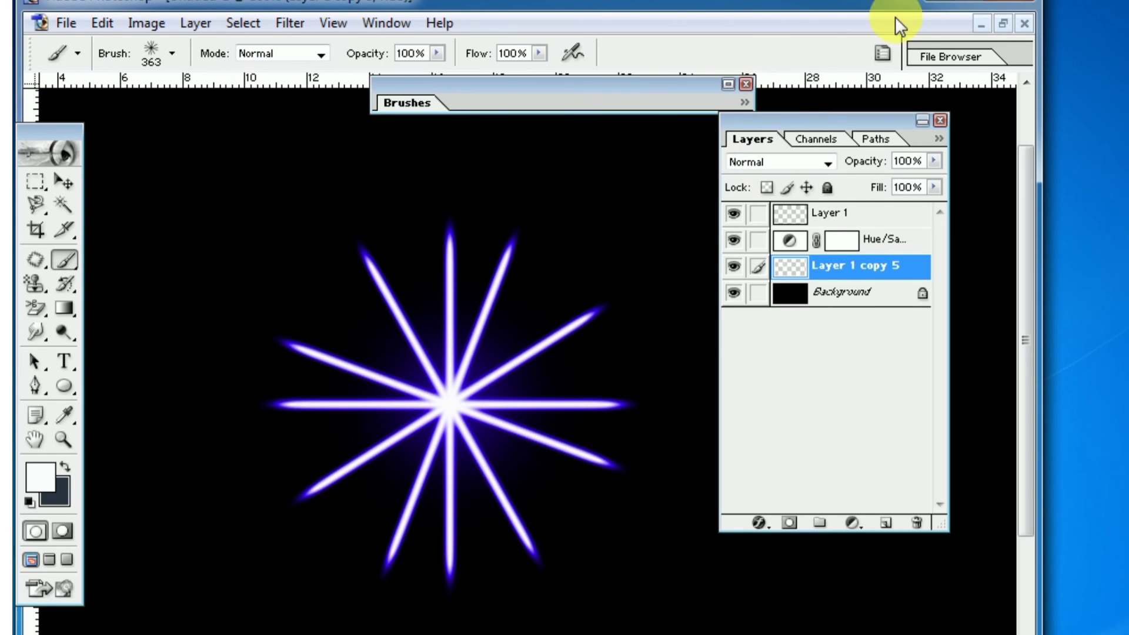
# Close Photoshop without saving the document and open the exported Untitled-1 copy image from the desktop
pyautogui.click(1012, 2)
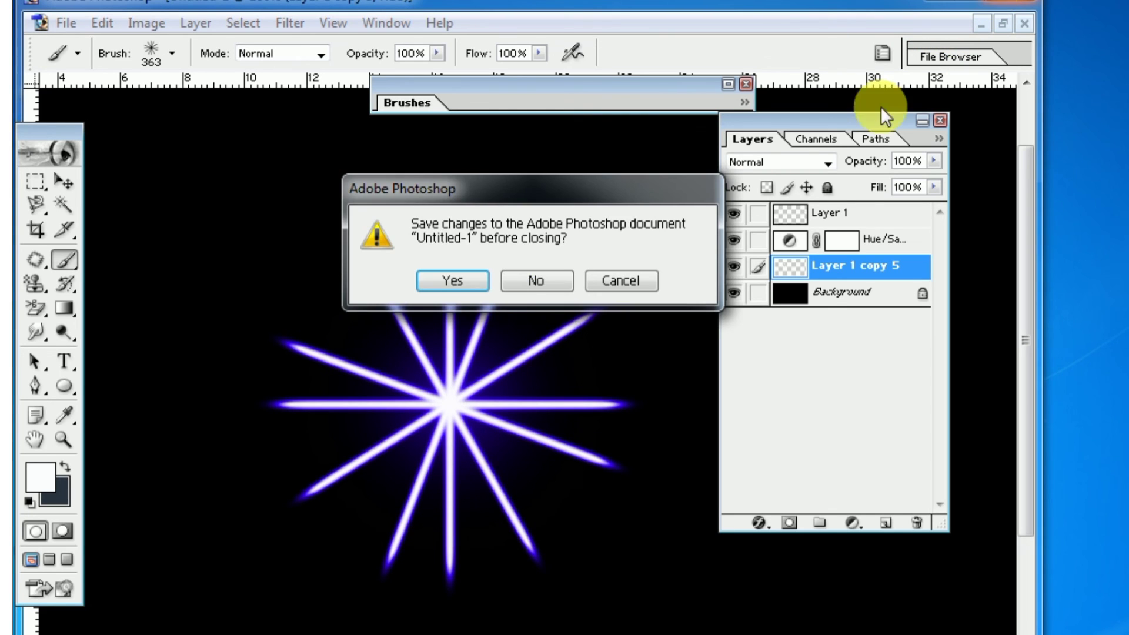
pyautogui.click(527, 286)
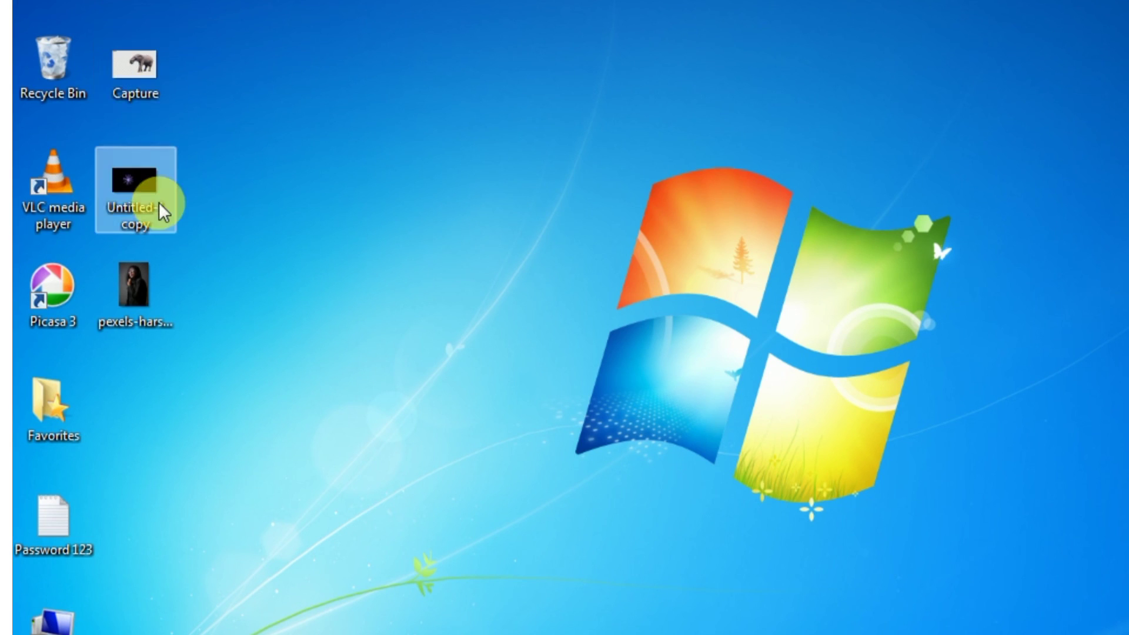
pyautogui.click(136, 193)
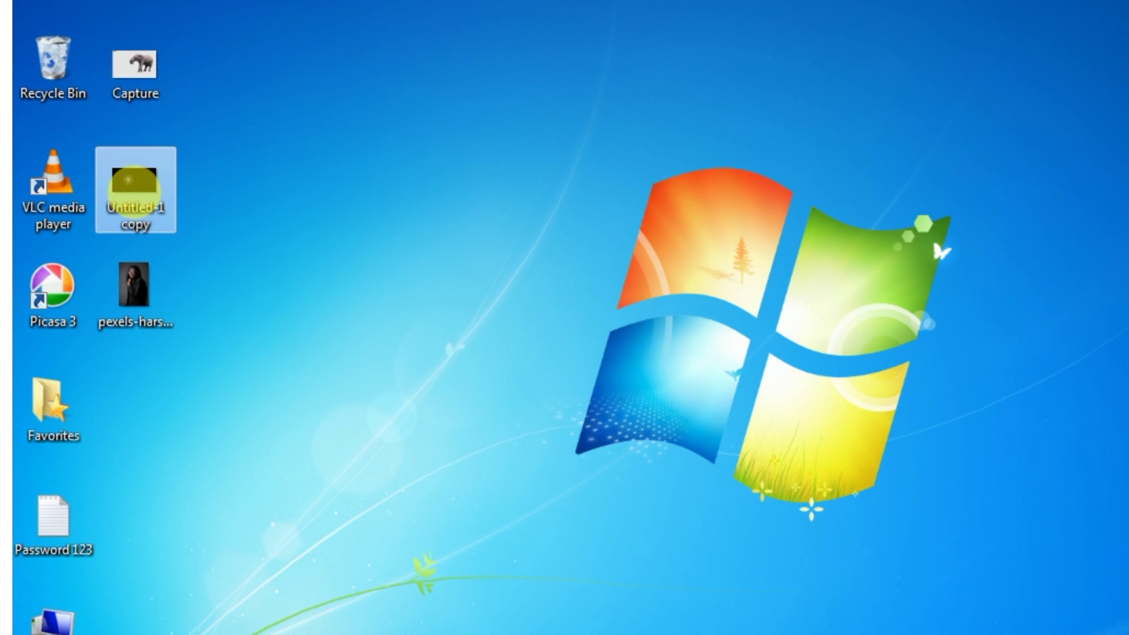
pyautogui.doubleClick(134, 188)
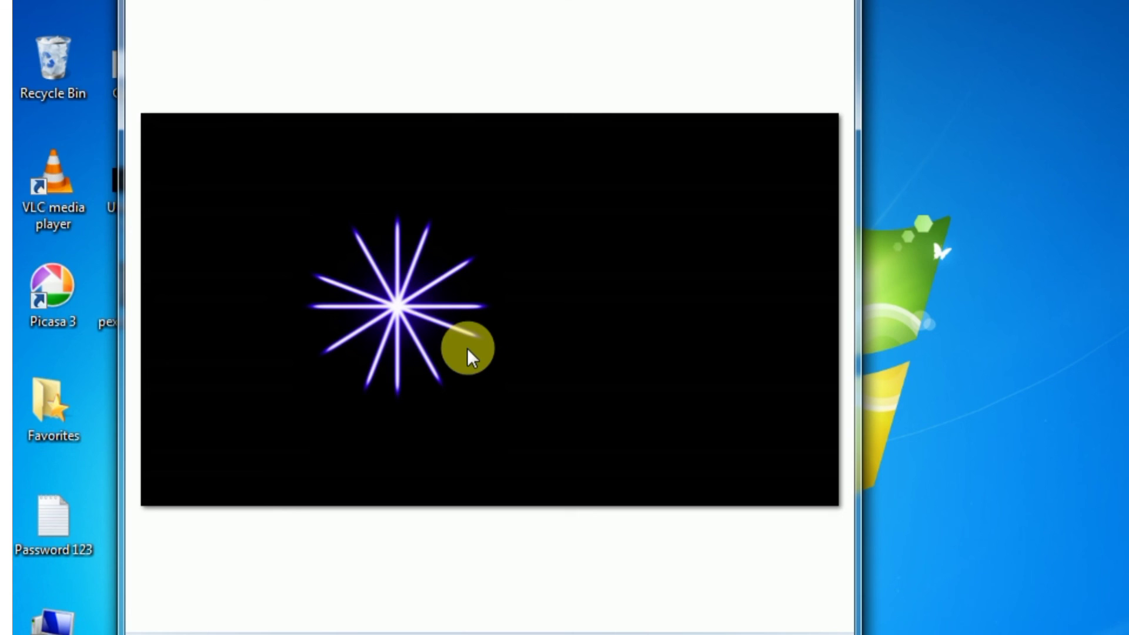
# Examine the exported starburst's glow and rays up close in the image viewer
pyautogui.scroll(5, 473, 358)
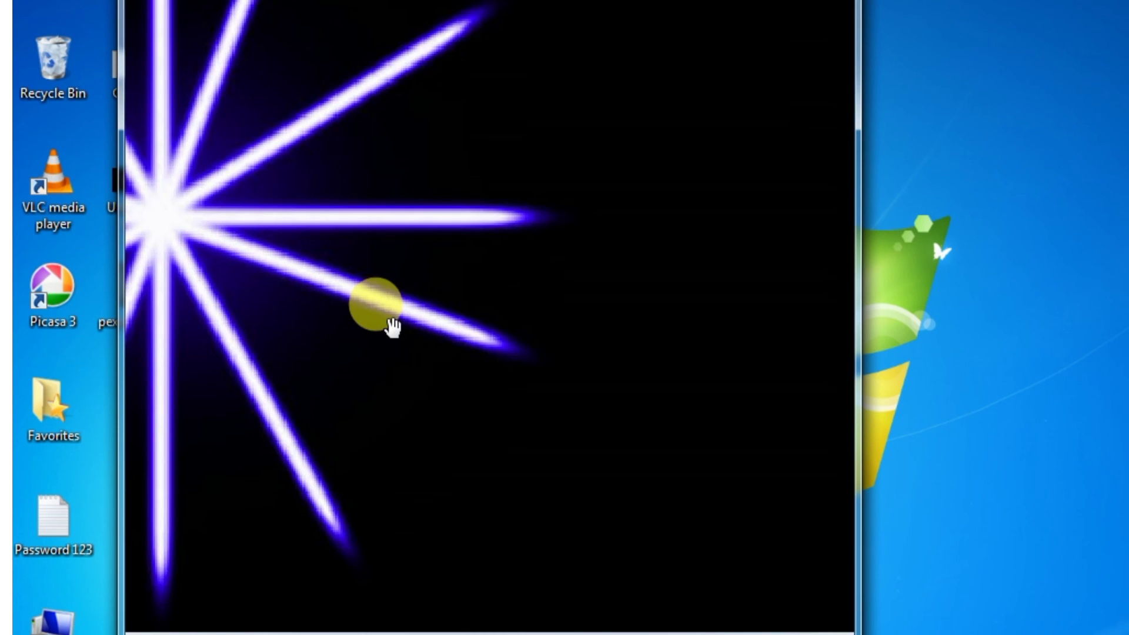
pyautogui.scroll(-5, 393, 326)
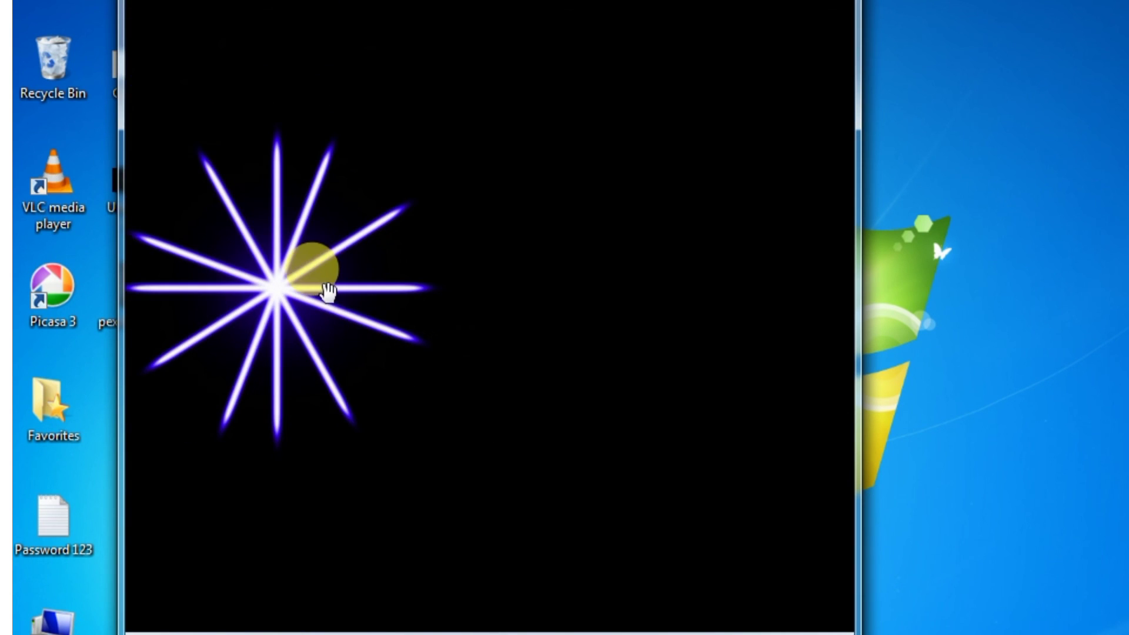
pyautogui.moveTo(328, 290); pyautogui.dragTo(435, 288)
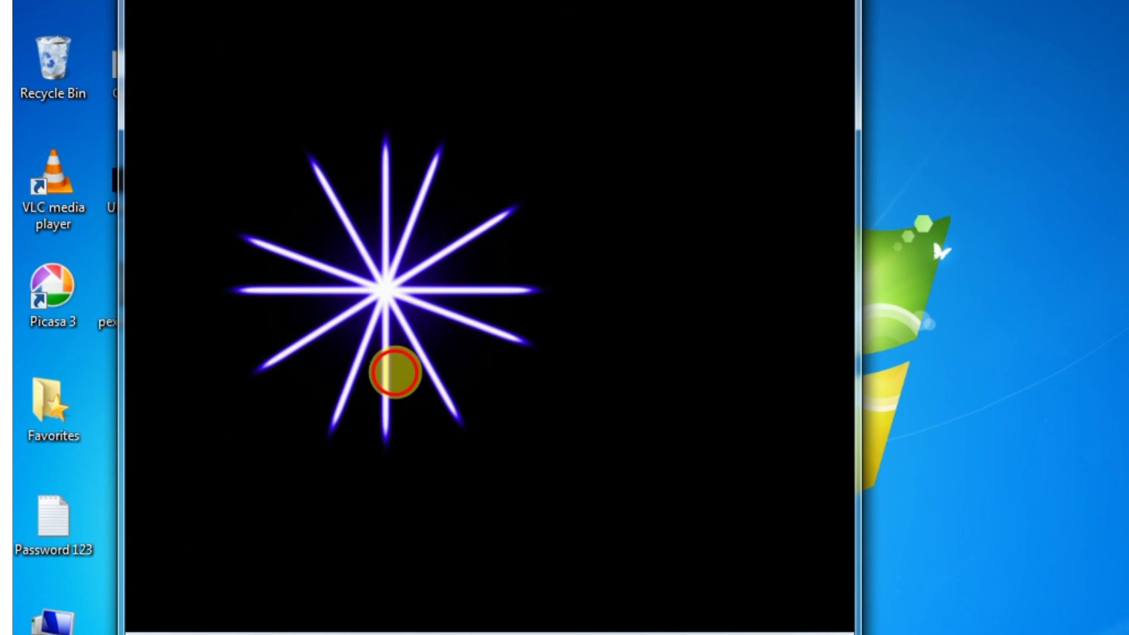
pyautogui.moveTo(395, 372); pyautogui.dragTo(443, 373)
pyautogui.scroll(5, 406, 396)
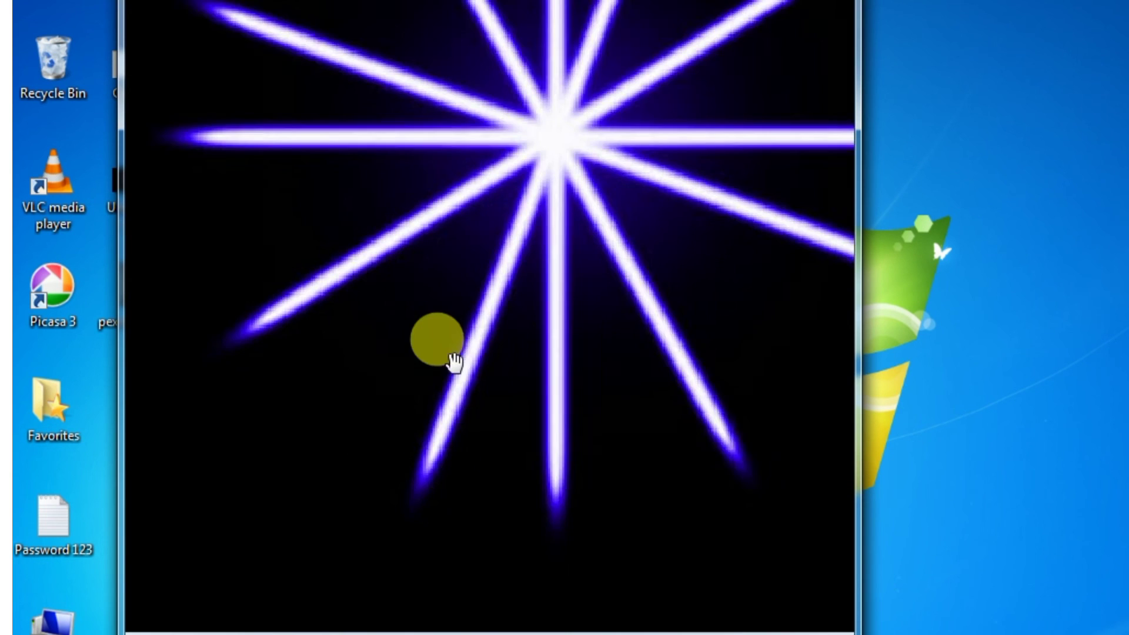
pyautogui.scroll(1, 454, 362)
pyautogui.moveTo(564, 191); pyautogui.dragTo(469, 390)
pyautogui.moveTo(501, 303); pyautogui.dragTo(504, 310)
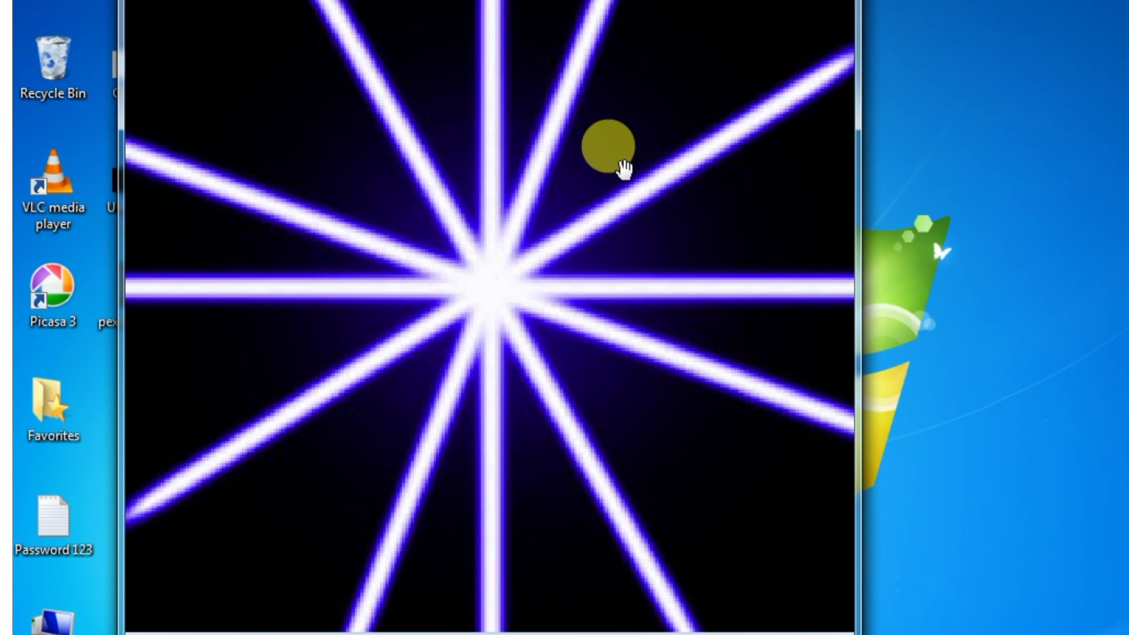